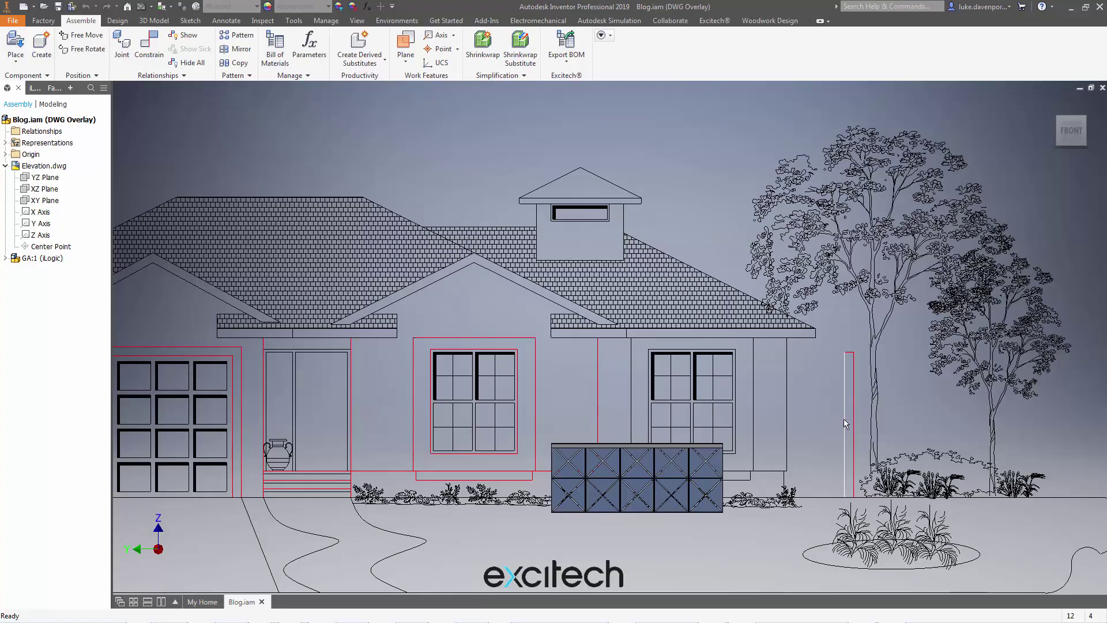
Examine the panelled unit against the house elevation underlay in the assembly from angled and closer views
shift+middle_drag(844, 419, 741, 458)
middle_drag(735, 419, 830, 228)
scroll(618, 387, down, 6)
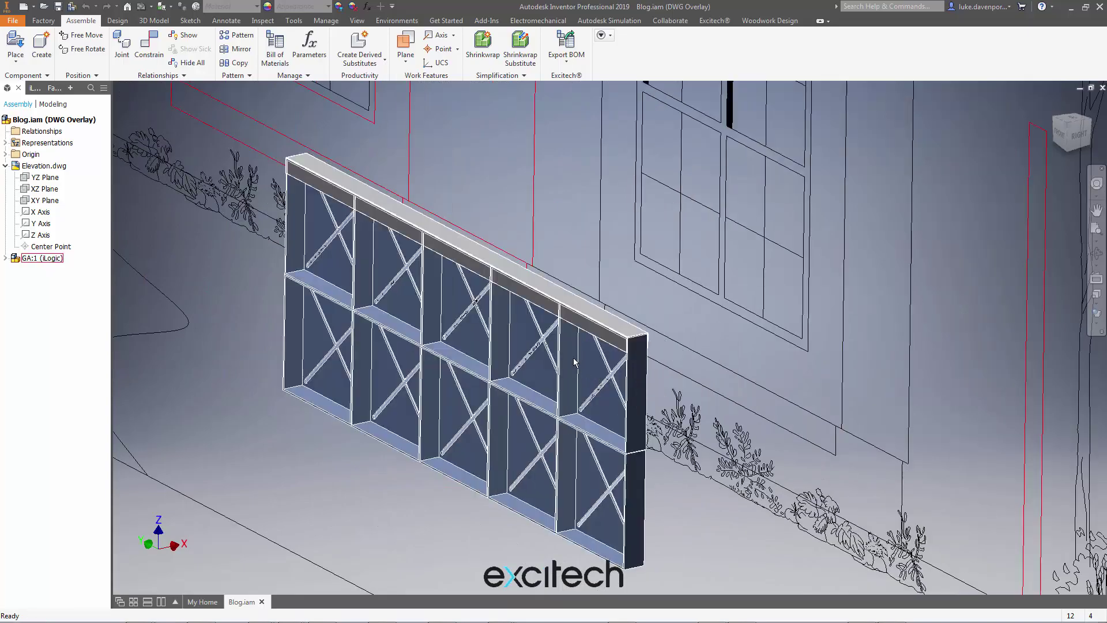
scroll(600, 366, down, 5)
mouse_move(808, 360)
shift+middle_down()
mouse_move(733, 345)
mouse_move(802, 345)
mouse_move(818, 329)
mouse_move(827, 358)
shift+middle_up()
middle_drag(810, 287, 778, 355)
middle_drag(808, 321, 753, 385)
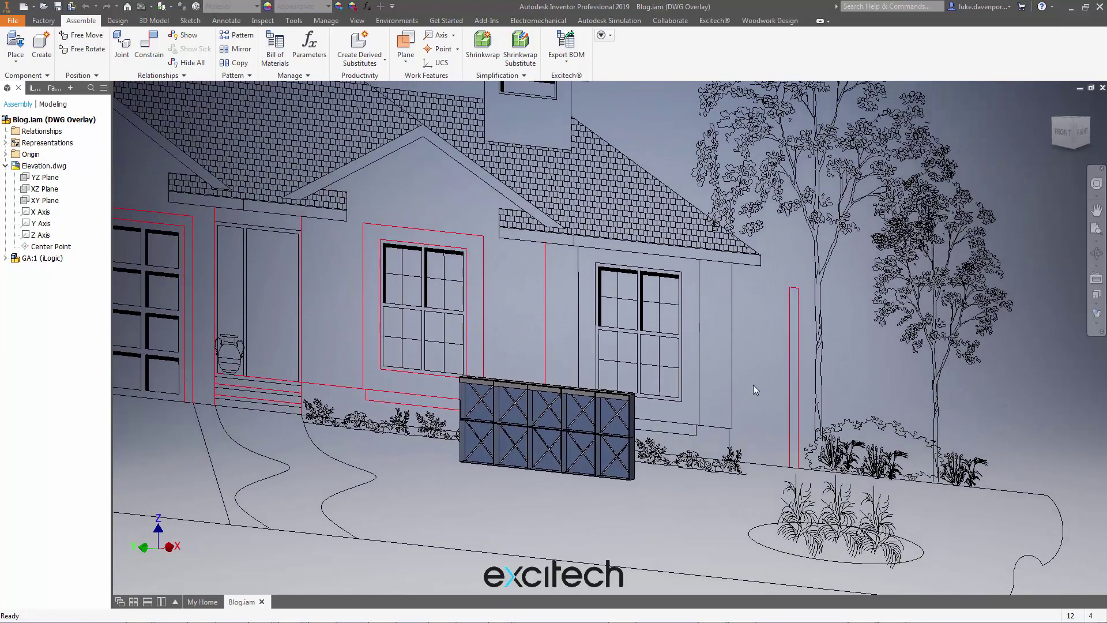
click(546, 402)
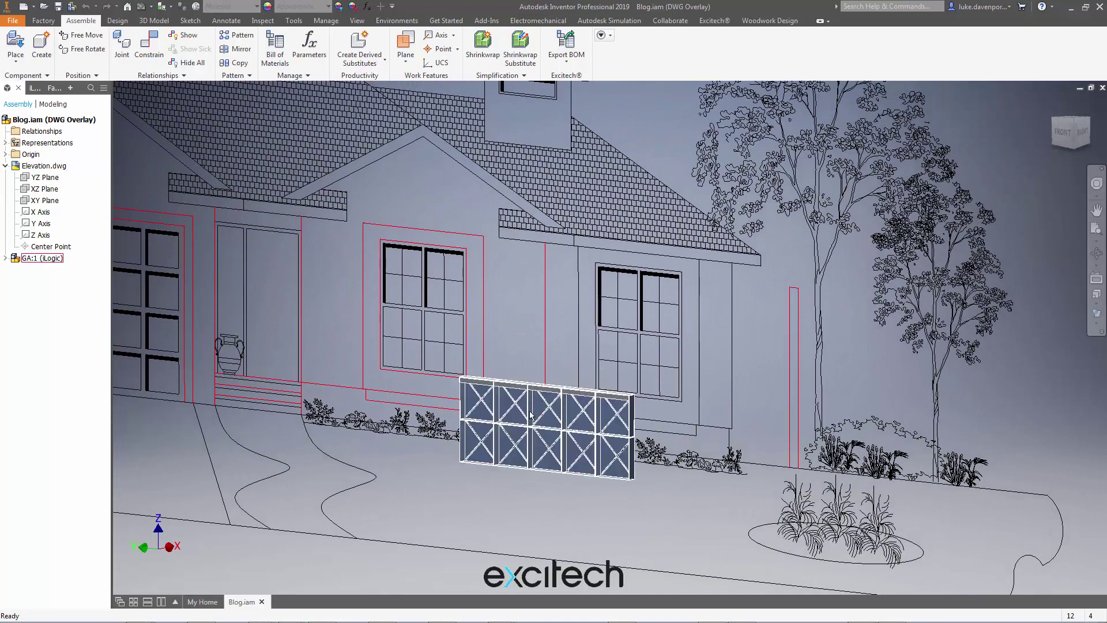
click(592, 287)
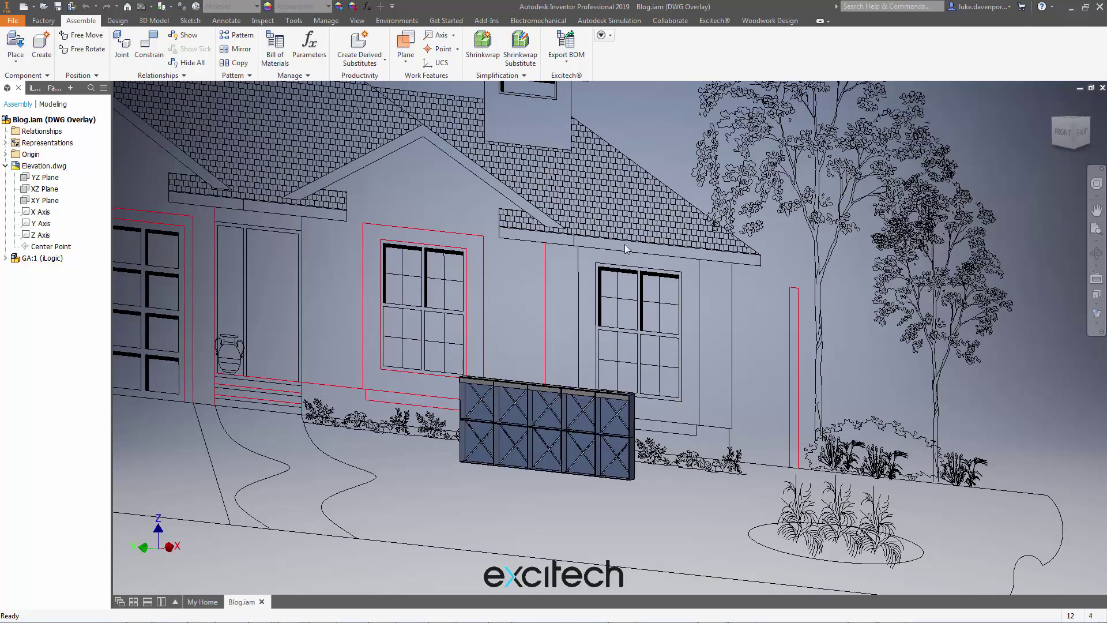
middle_drag(578, 295, 589, 282)
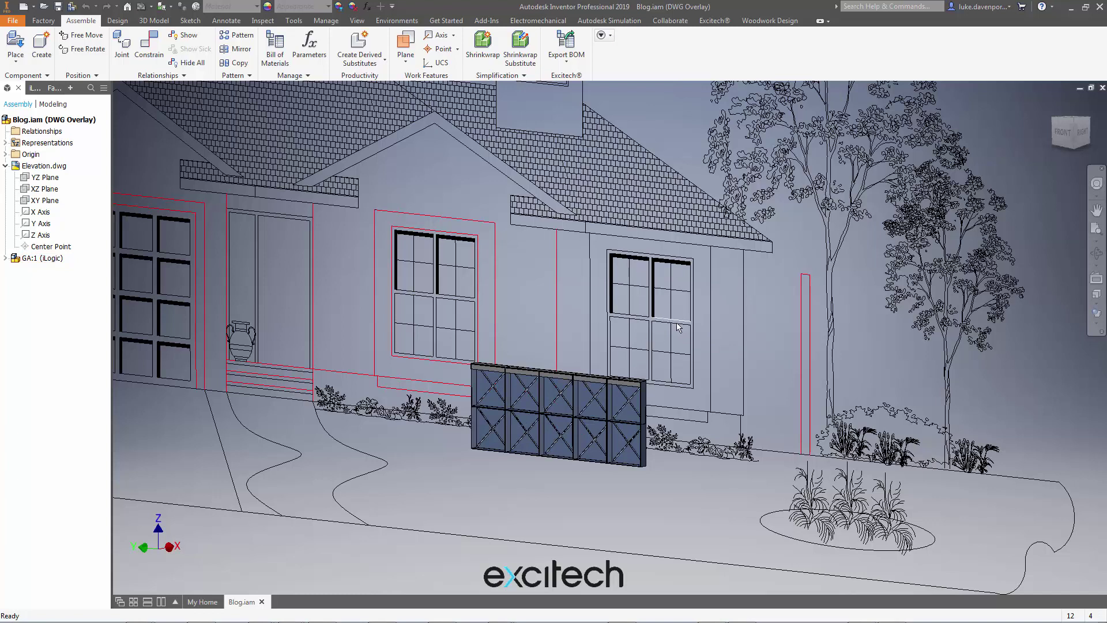
middle_drag(669, 340, 670, 330)
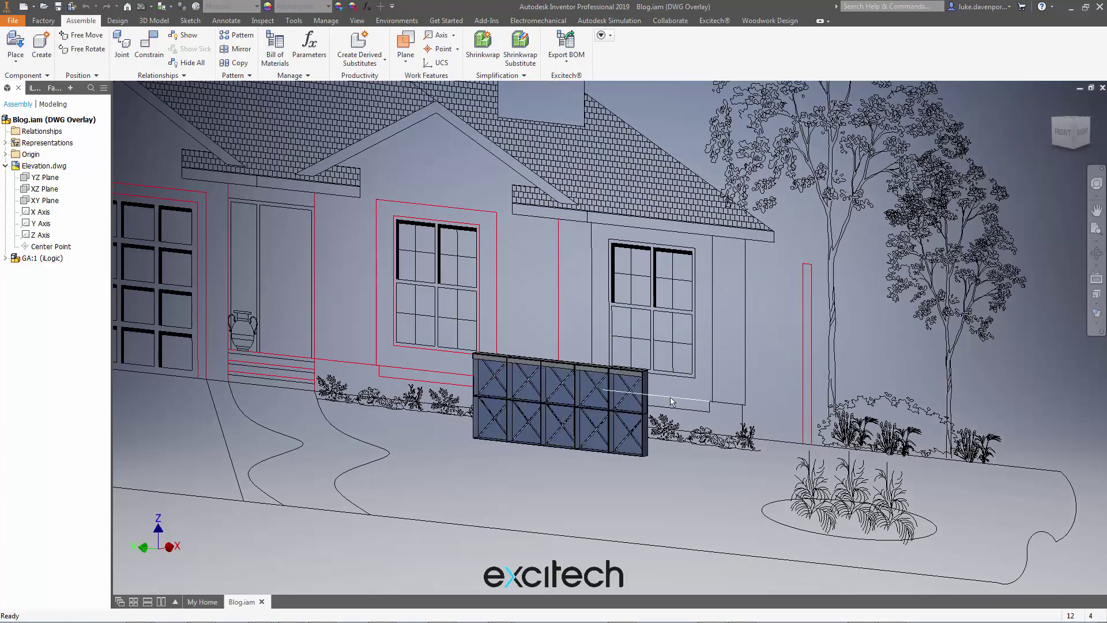
click(578, 386)
middle_drag(572, 338, 582, 345)
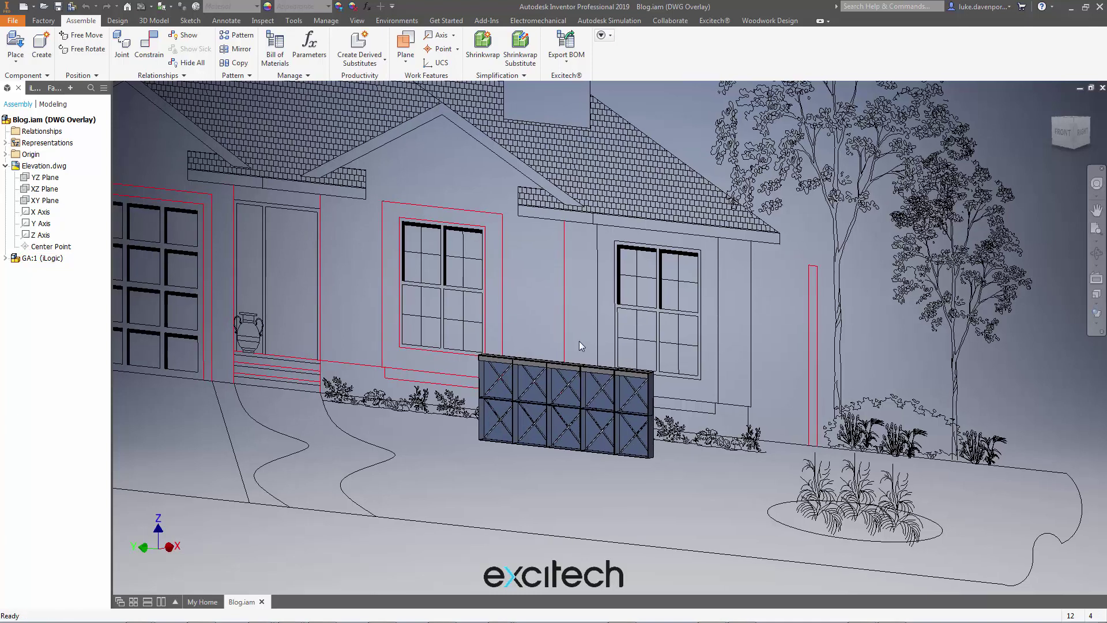
Create a drawing of the Blog.iam assembly from the Excitech-A2.dwg template, accepting the style library definitions
right_click(40, 119)
click(69, 153)
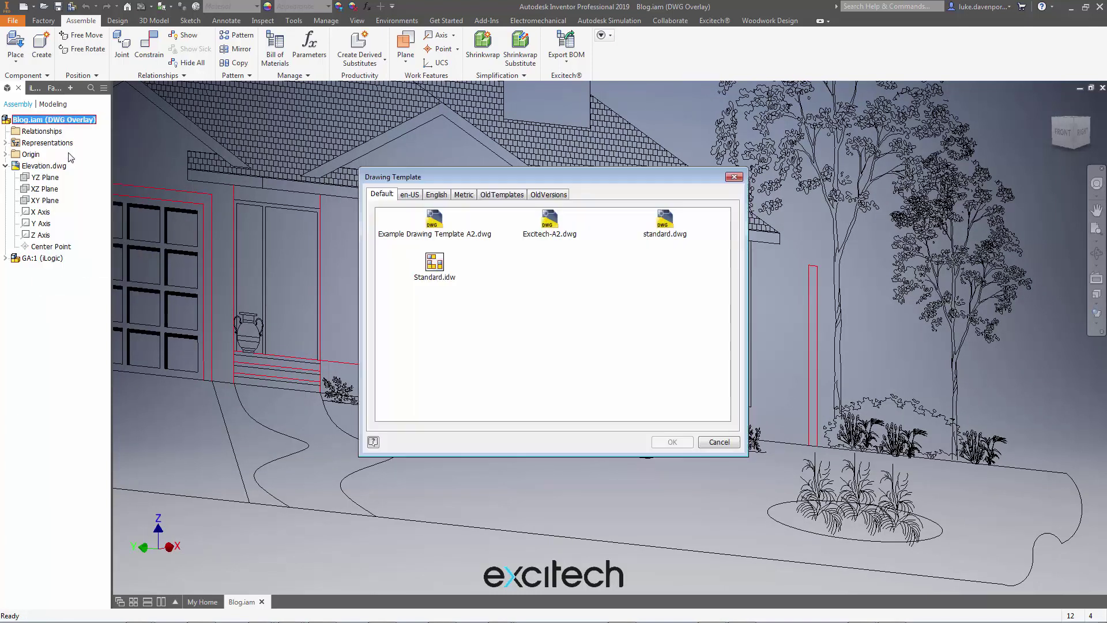
double_click(547, 220)
click(519, 368)
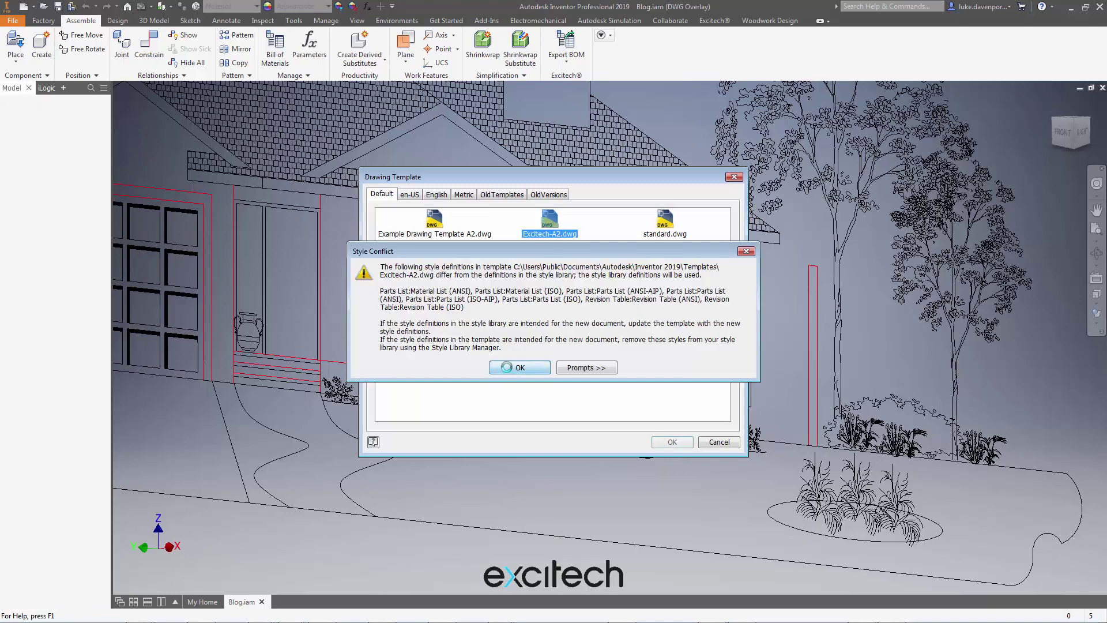
Place a front base view of the unit in the lower middle of the sheet and set it to the shaded style
click(731, 254)
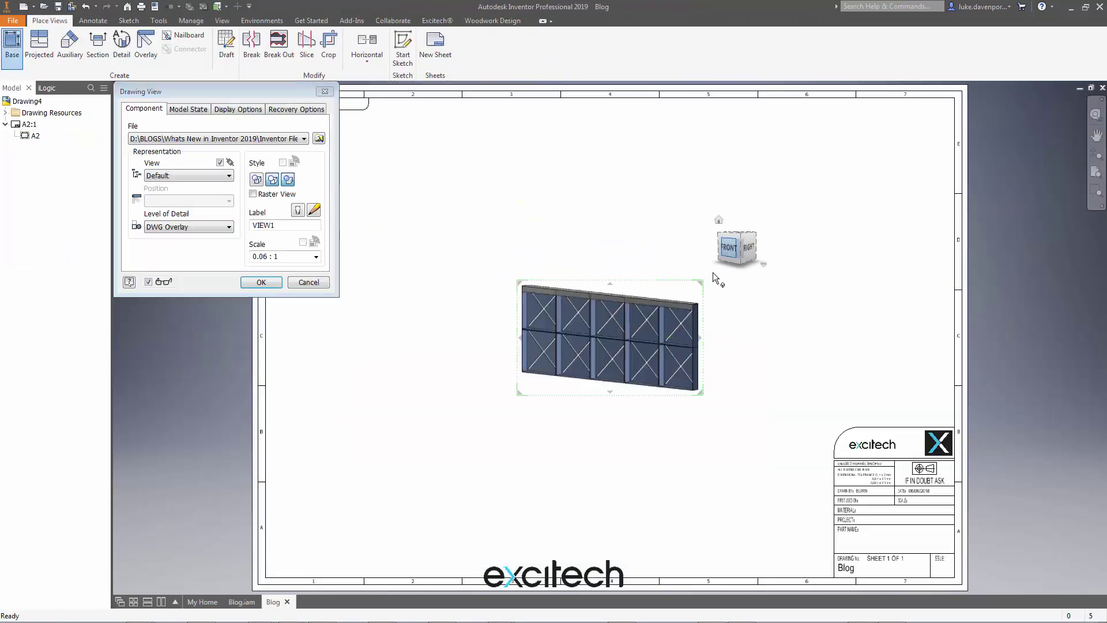
drag(627, 345, 579, 484)
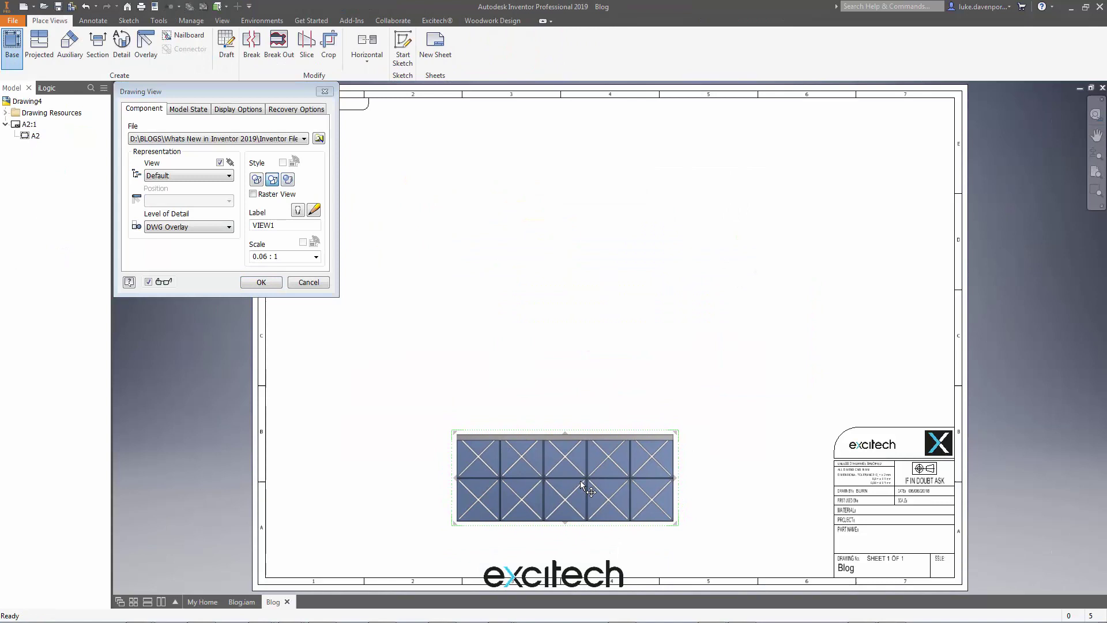
click(260, 282)
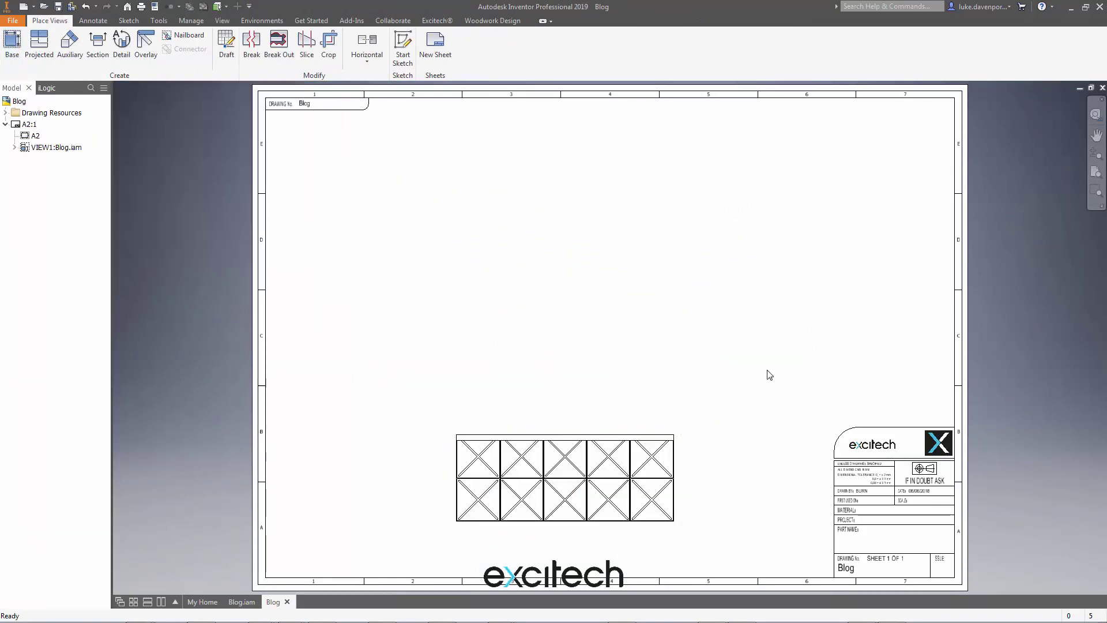
double_click(601, 439)
click(288, 179)
click(260, 283)
Bring the Elevation.dwg underlay of the assembly into the placed drawing view
middle_drag(362, 359, 372, 336)
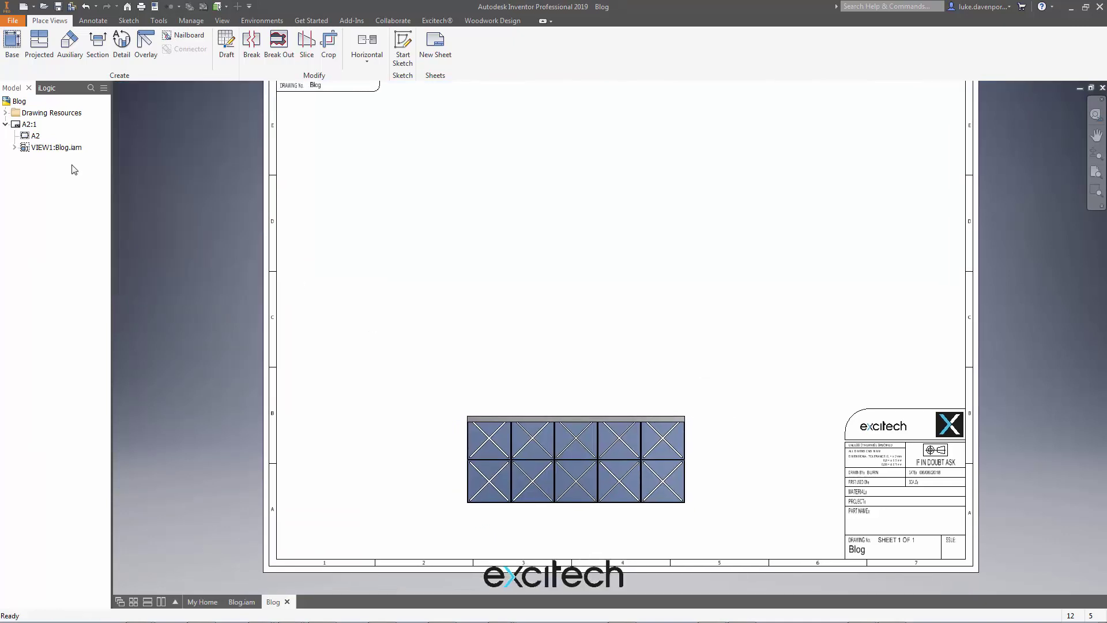
click(15, 148)
click(24, 159)
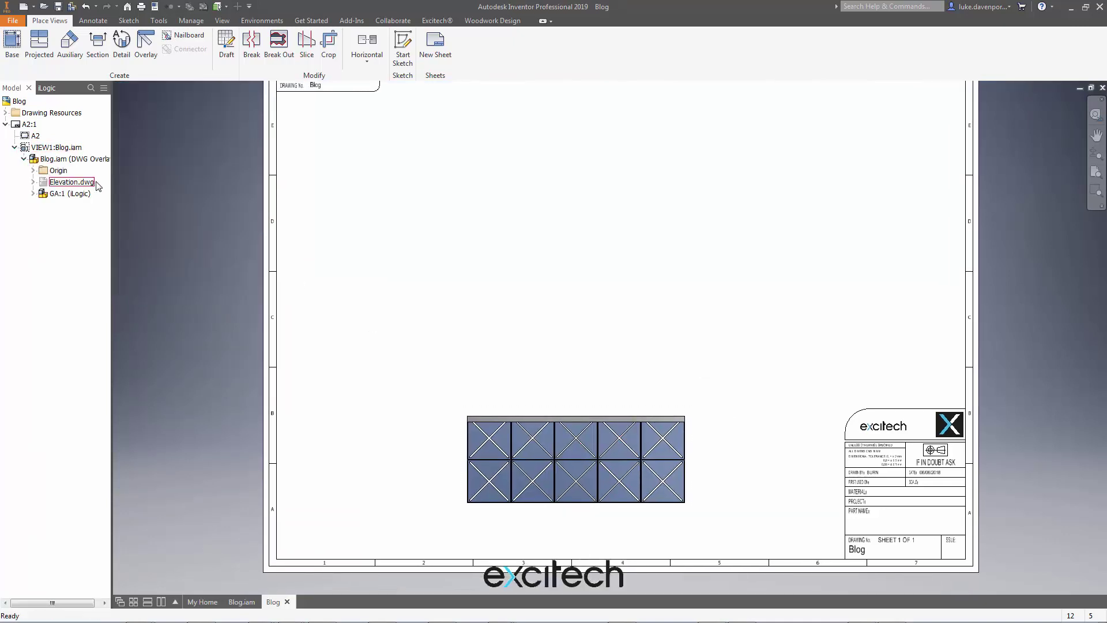
drag(111, 184, 173, 183)
right_click(68, 182)
click(92, 202)
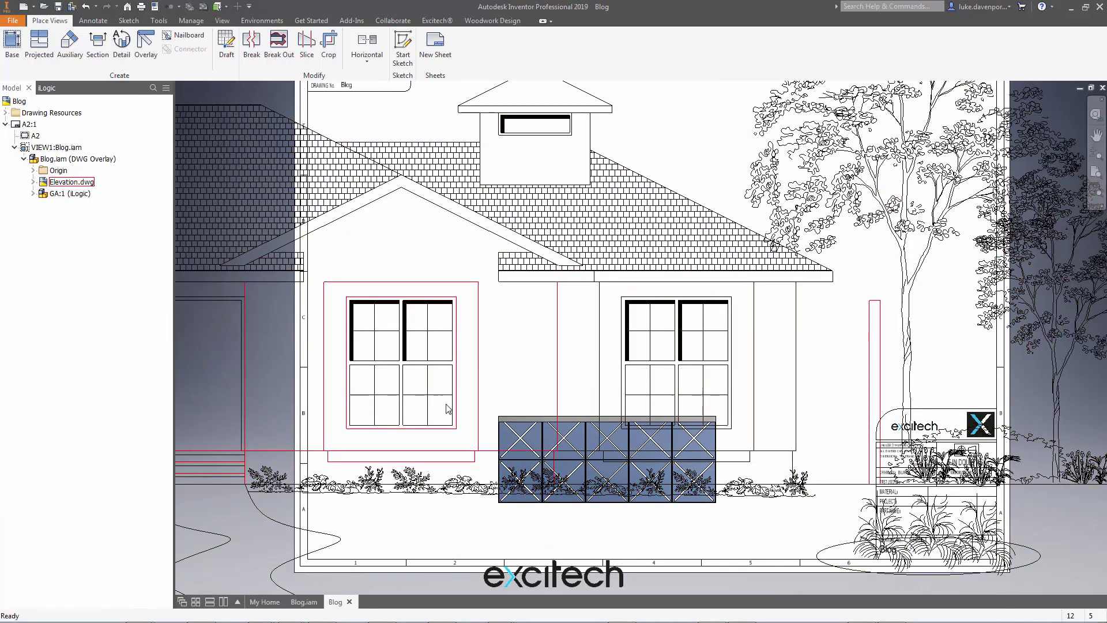
middle_drag(678, 551, 667, 514)
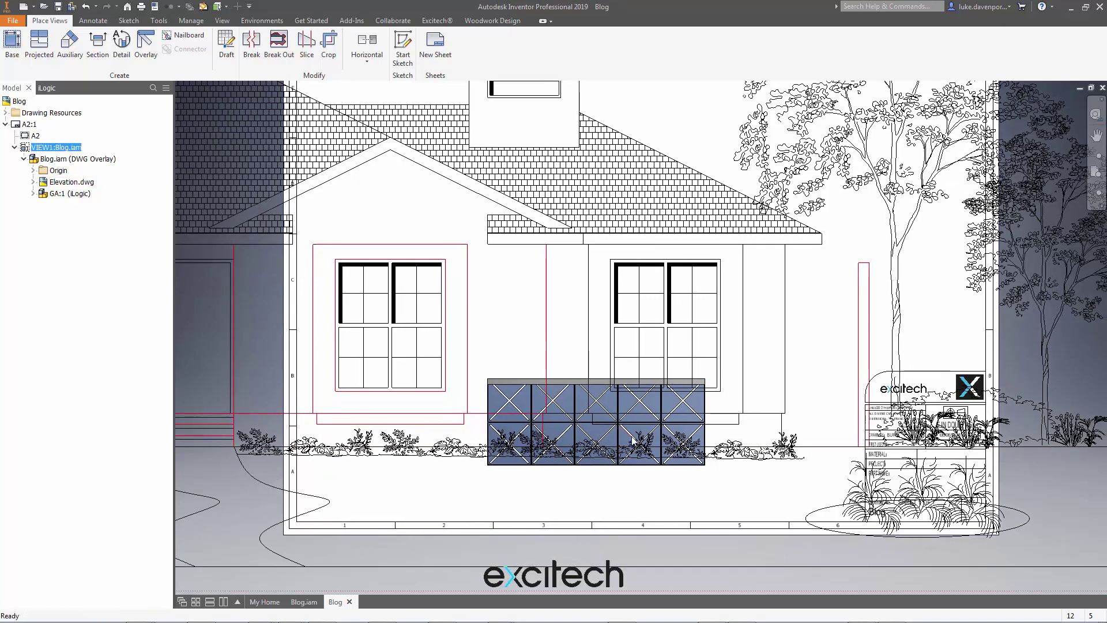
scroll(612, 442, up, 3)
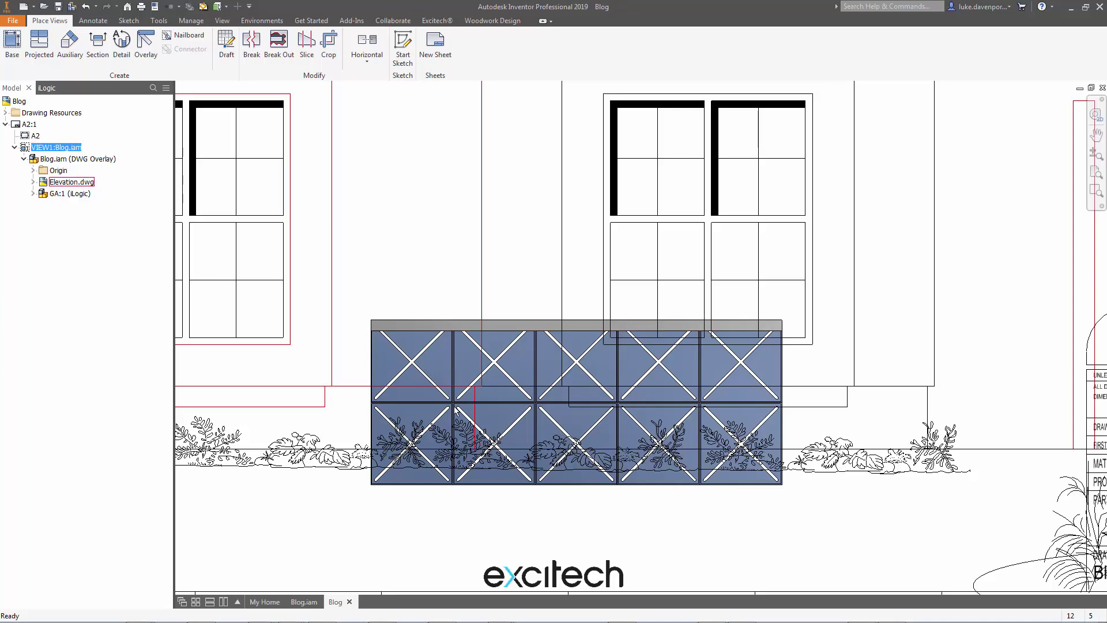
scroll(499, 442, down, 3)
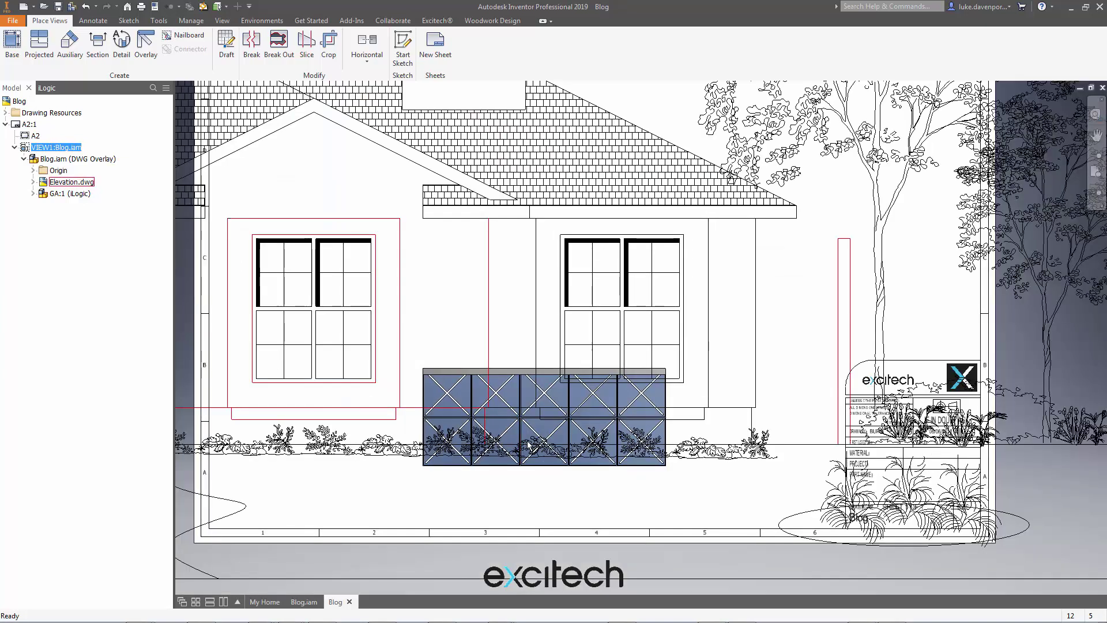
middle_drag(531, 487, 538, 512)
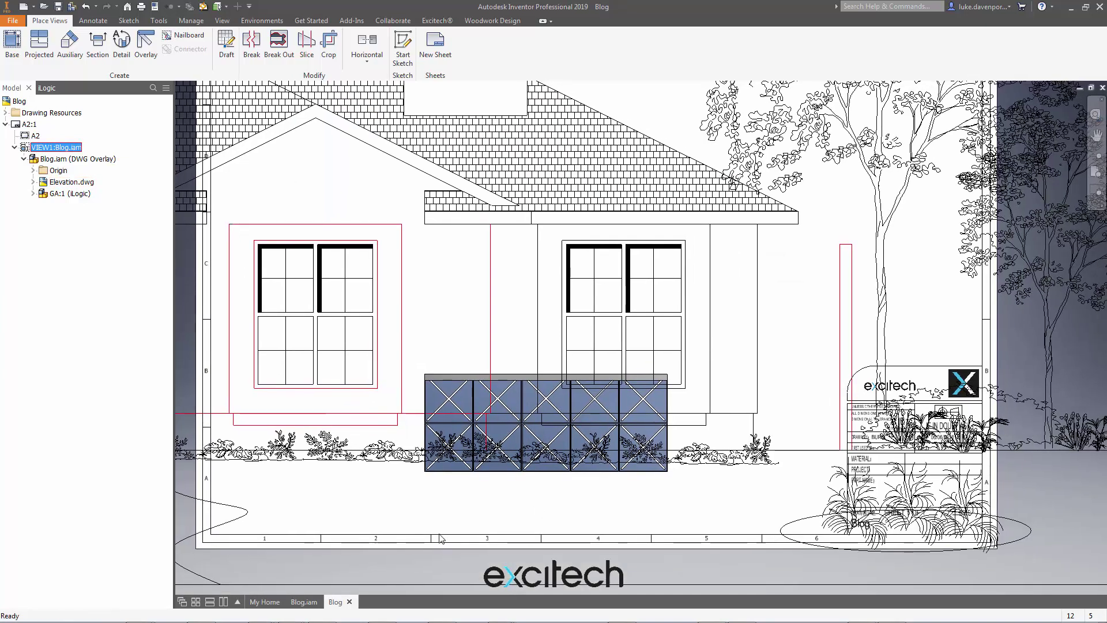
In the Blog.iam assembly, crop the Elevation.dwg underlay to the area around the unit and the window beside the trees
click(302, 602)
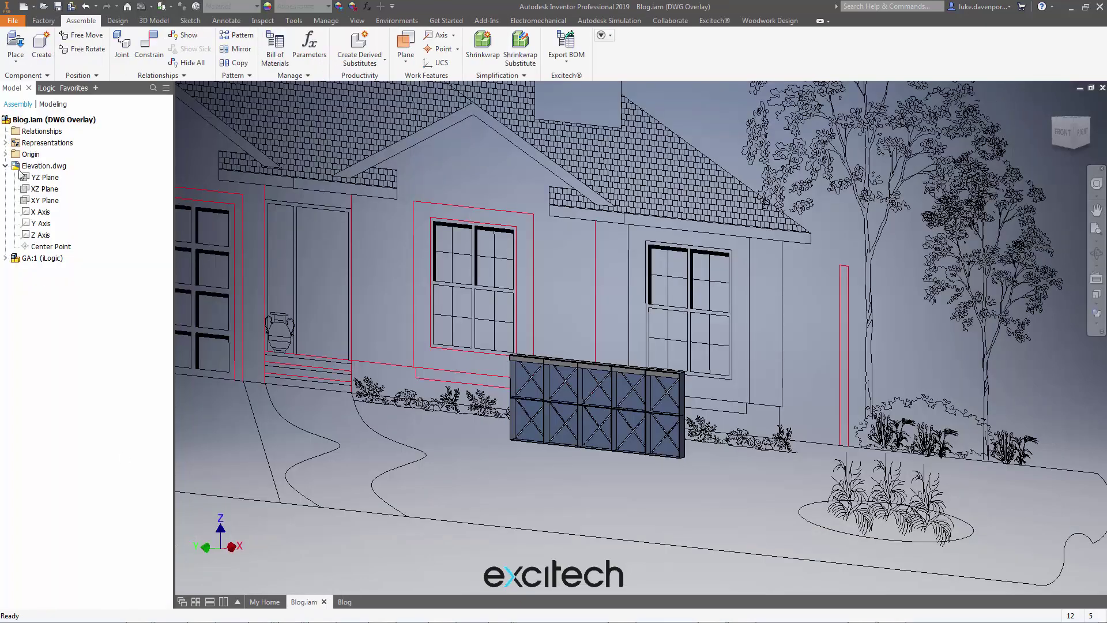
right_click(44, 167)
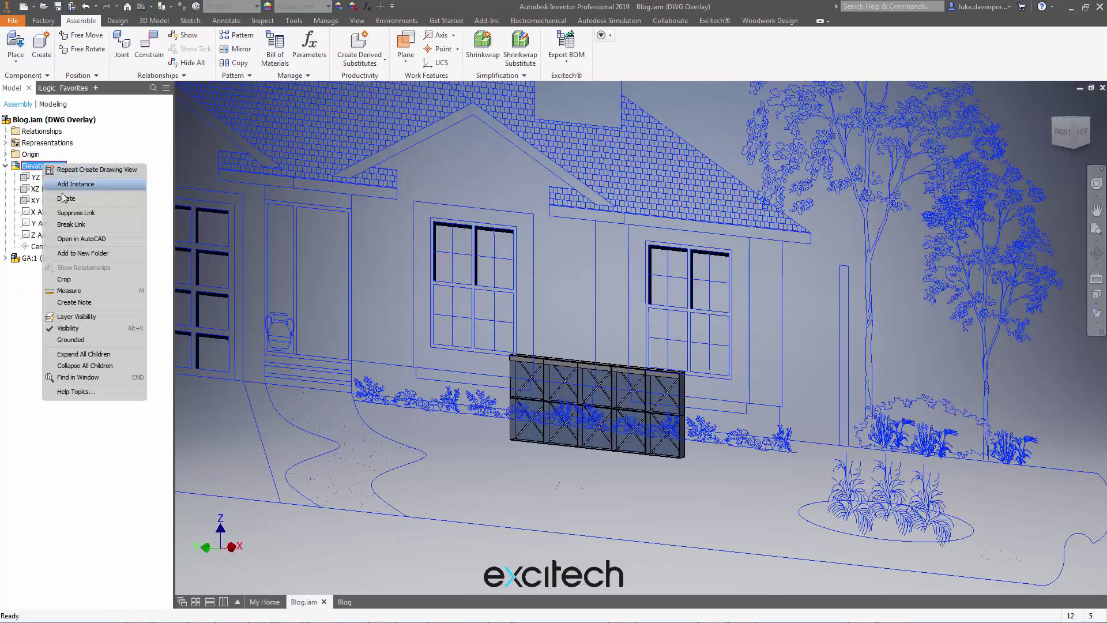
click(71, 279)
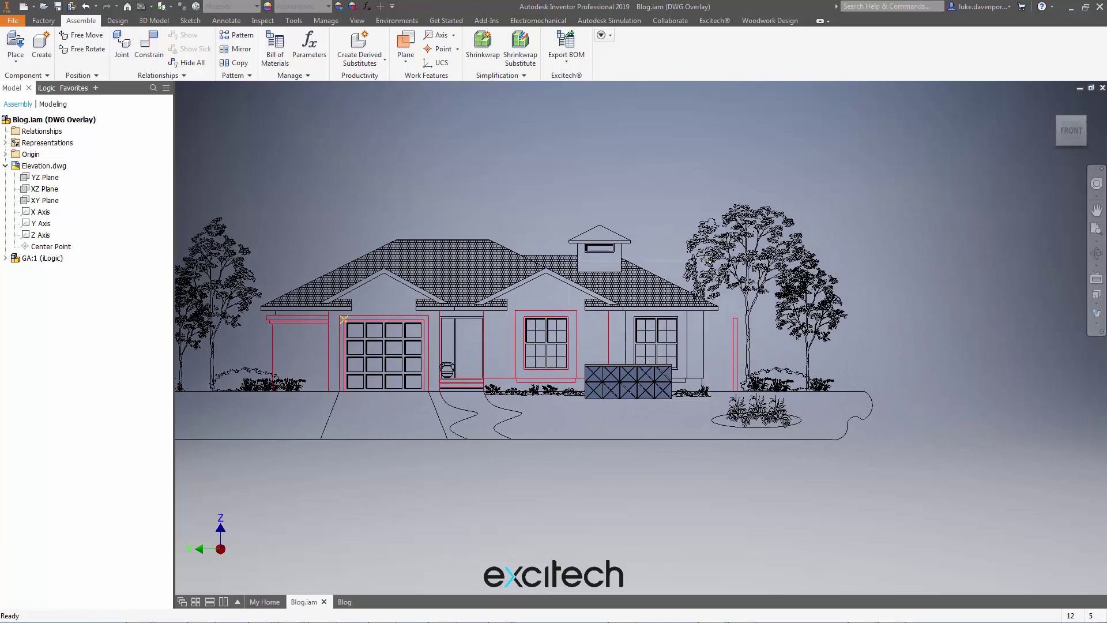
click(711, 267)
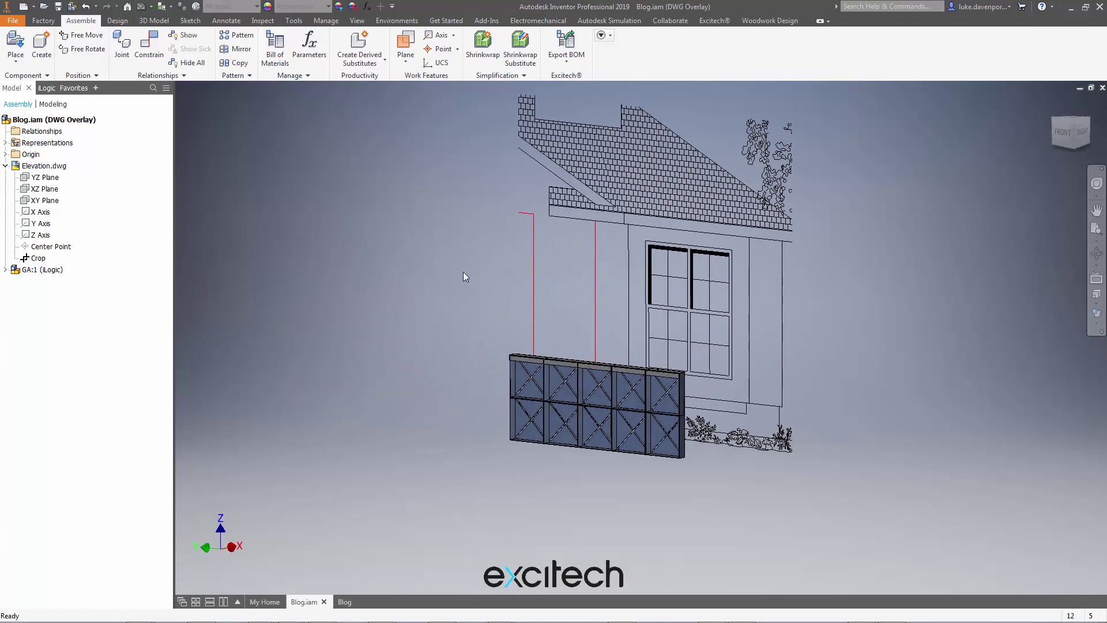
Save Blog.iam with its dependents, calculating mass properties for the Master Level of Detail, and return to the Blog drawing
middle_drag(461, 273, 421, 308)
key(ctrl+s)
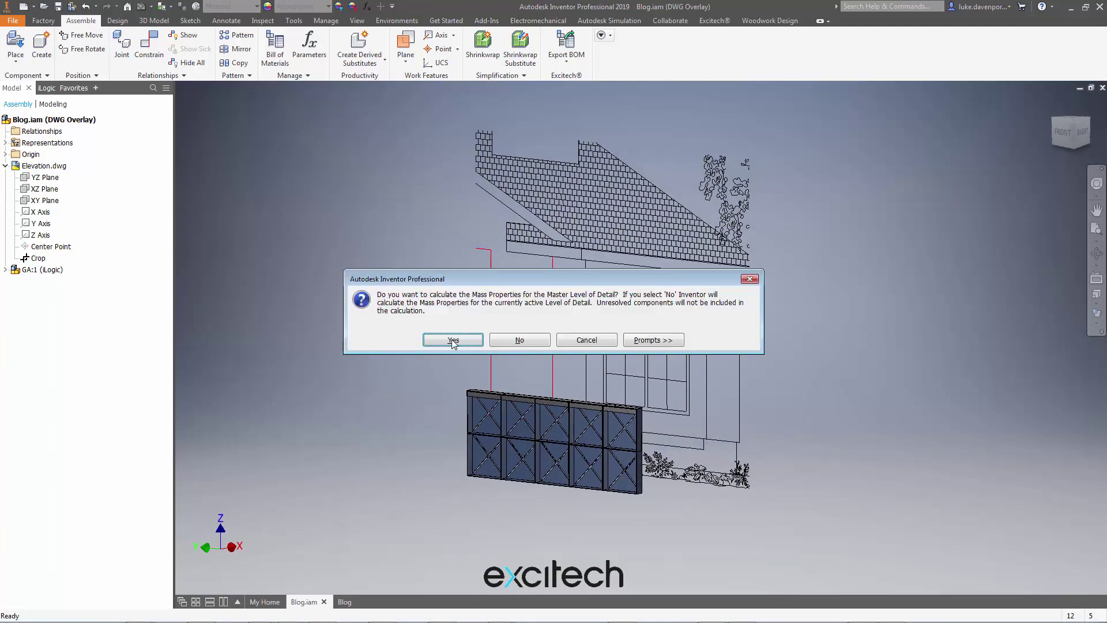
click(453, 340)
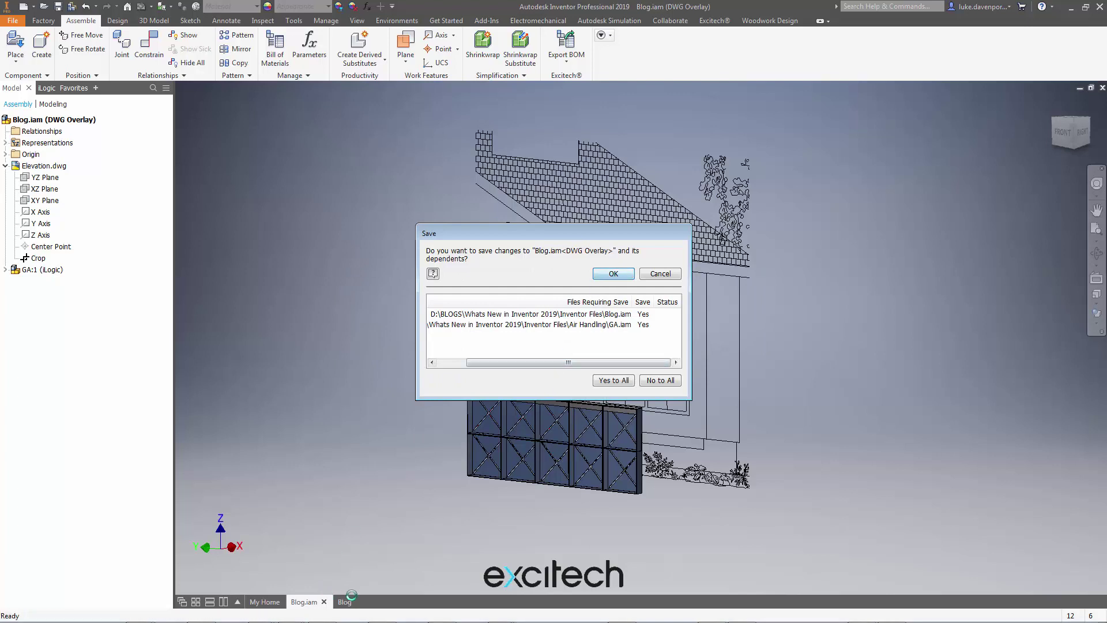
key(Return)
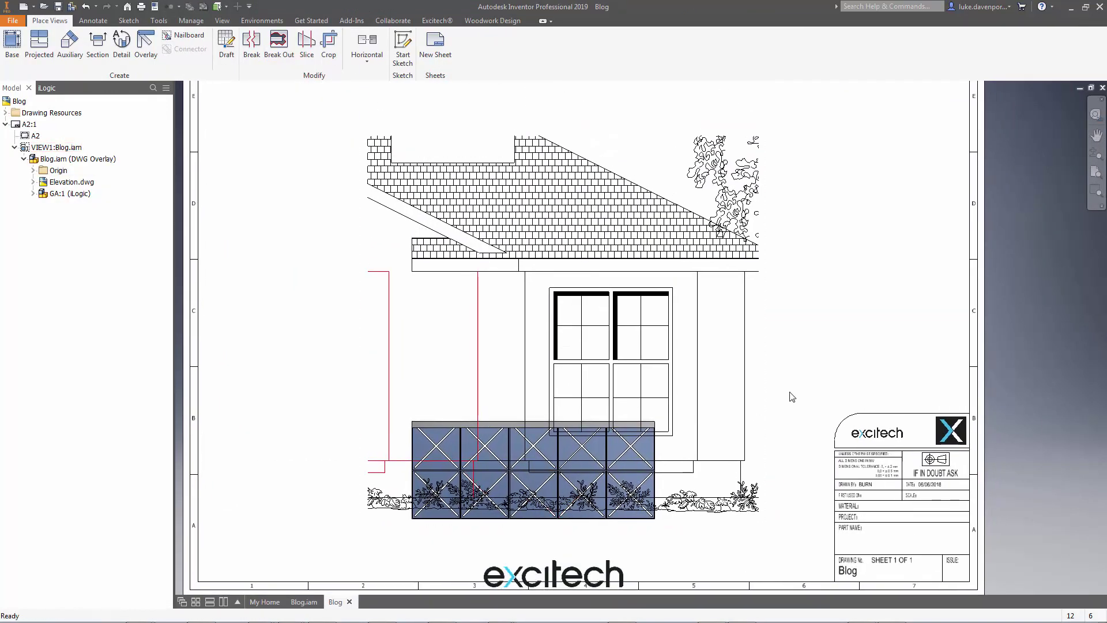
middle_drag(804, 377, 780, 381)
key(Escape)
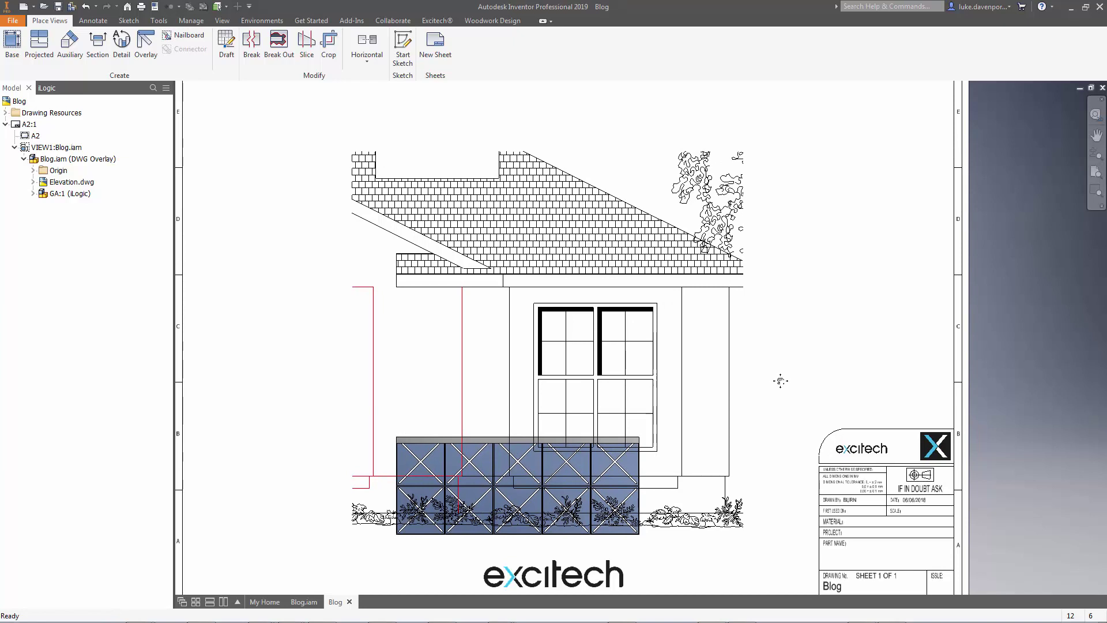
drag(781, 381, 766, 379)
key(Escape)
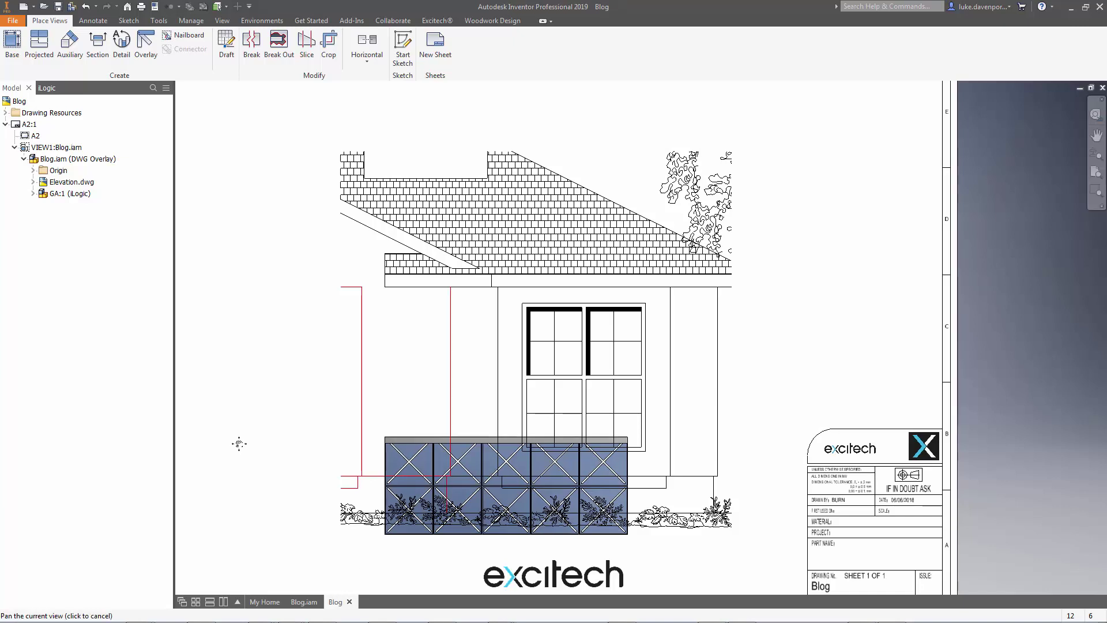
middle_drag(237, 442, 248, 444)
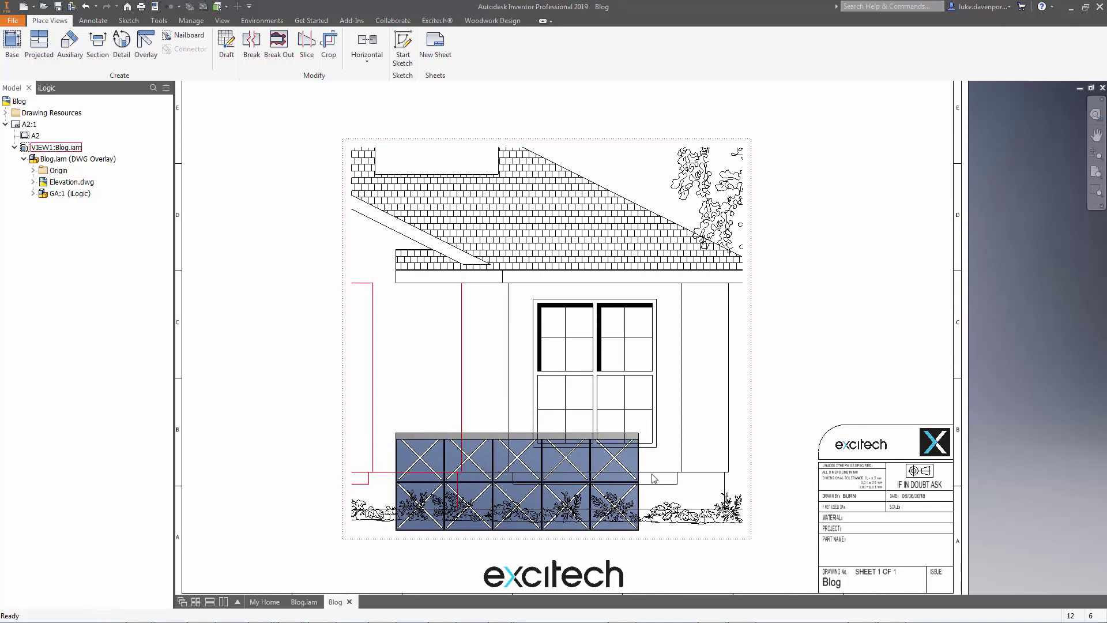
middle_drag(785, 483, 778, 497)
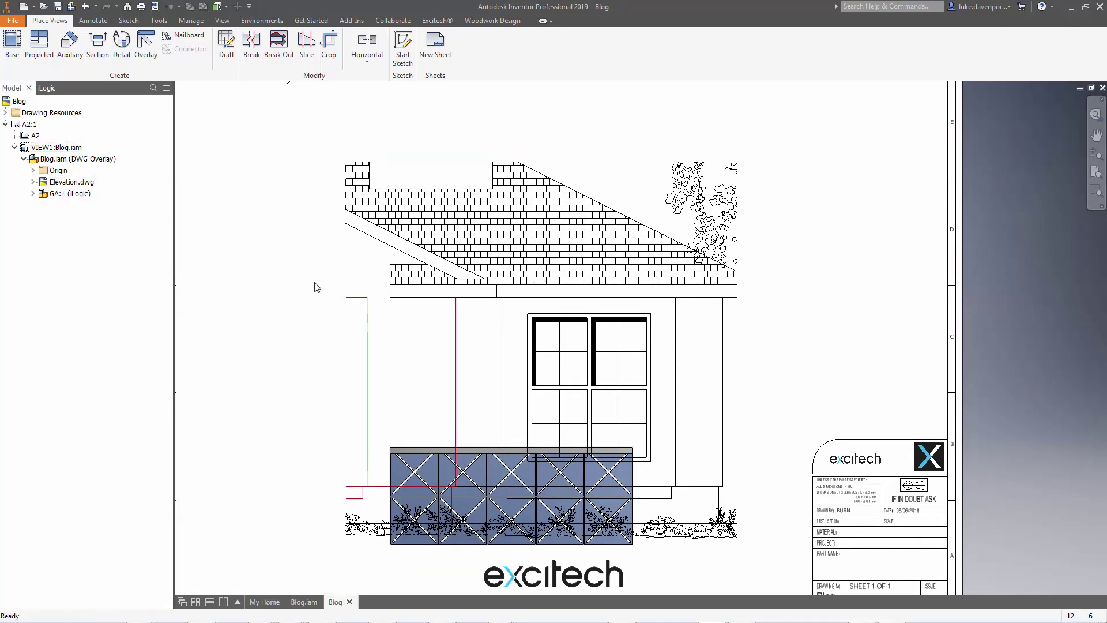
Start a sketch attached to the drawing view of the unit
click(402, 49)
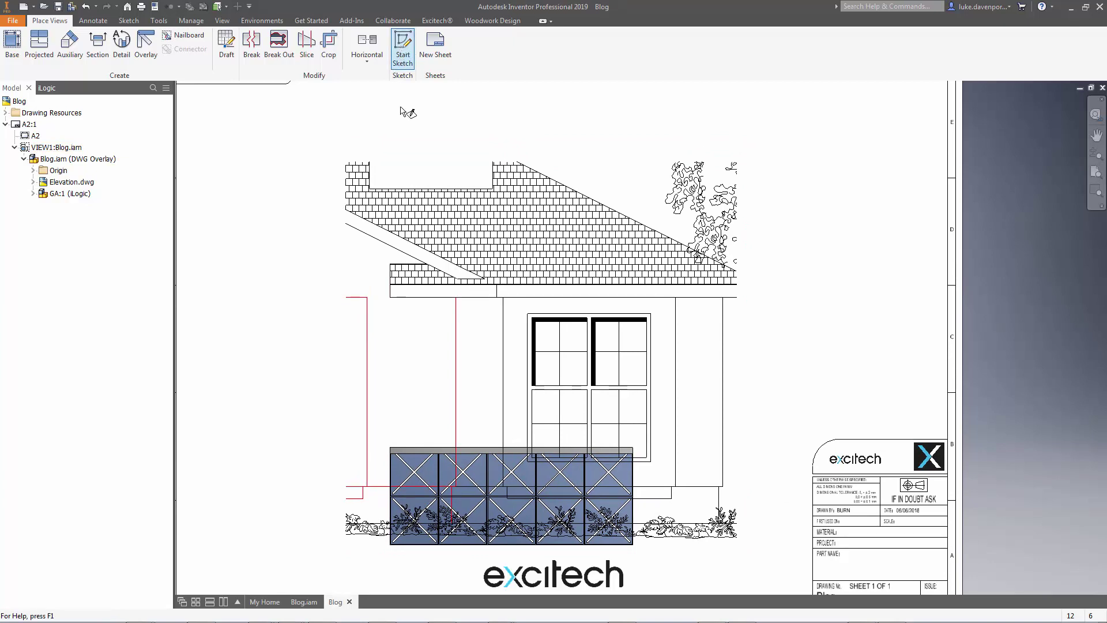
click(358, 274)
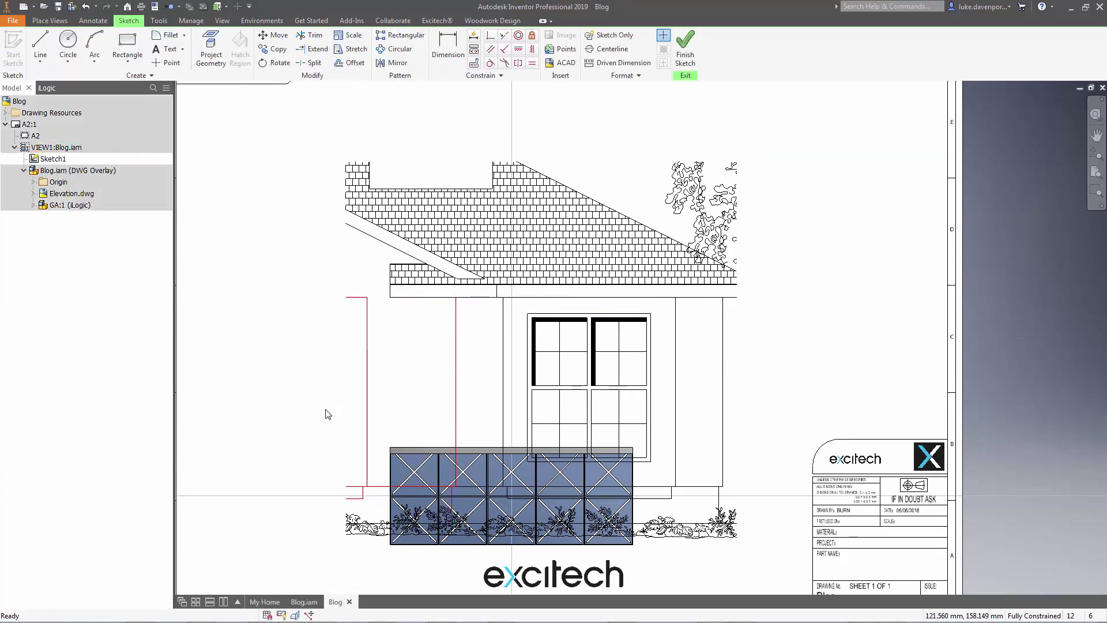
middle_drag(328, 425, 322, 350)
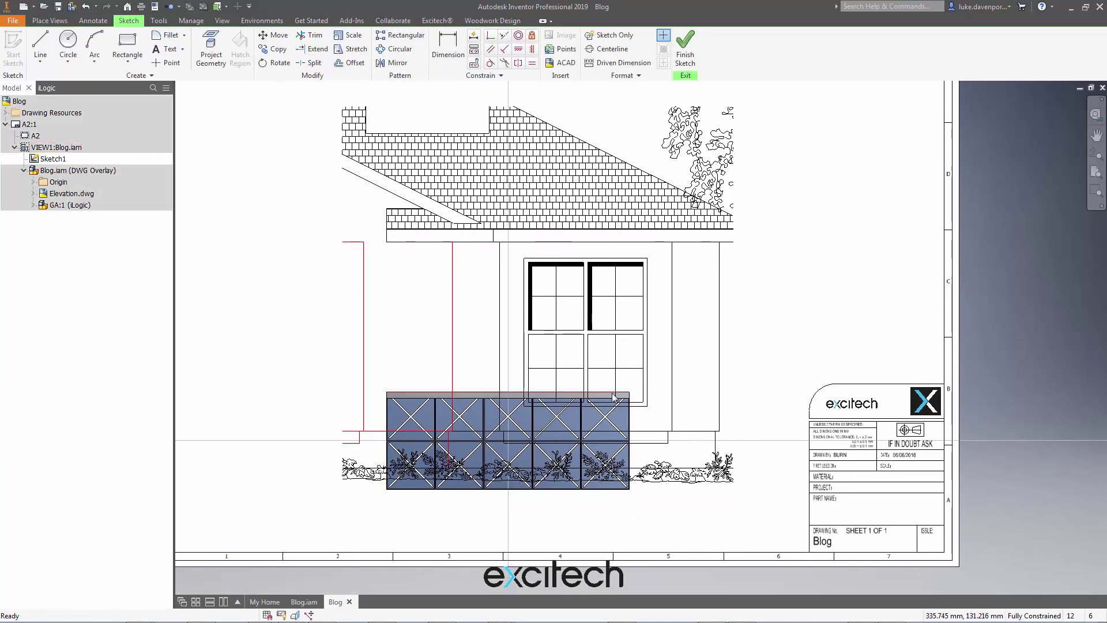
Draw a line up the unit's left edge, about 1204 mm from its lower left corner to its upper left corner
click(40, 45)
middle_drag(341, 375, 369, 325)
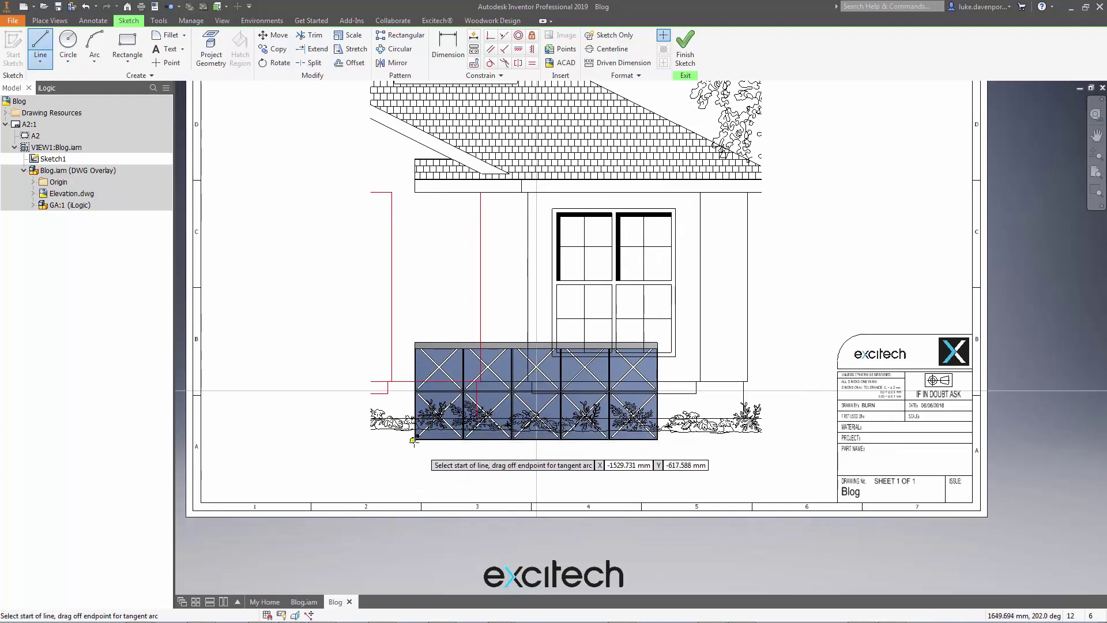
scroll(402, 450, up, 4)
scroll(425, 440, down, 2)
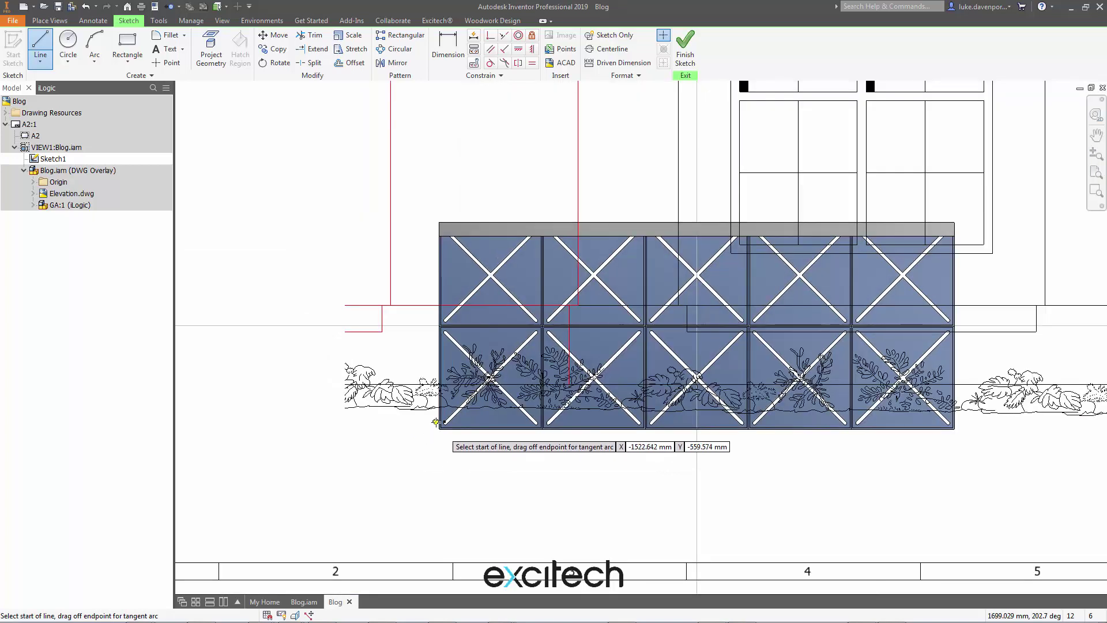
scroll(434, 242, up, 1)
mouse_move(463, 199)
middle_down()
mouse_move(432, 225)
mouse_move(383, 232)
middle_up()
scroll(378, 236, down, 3)
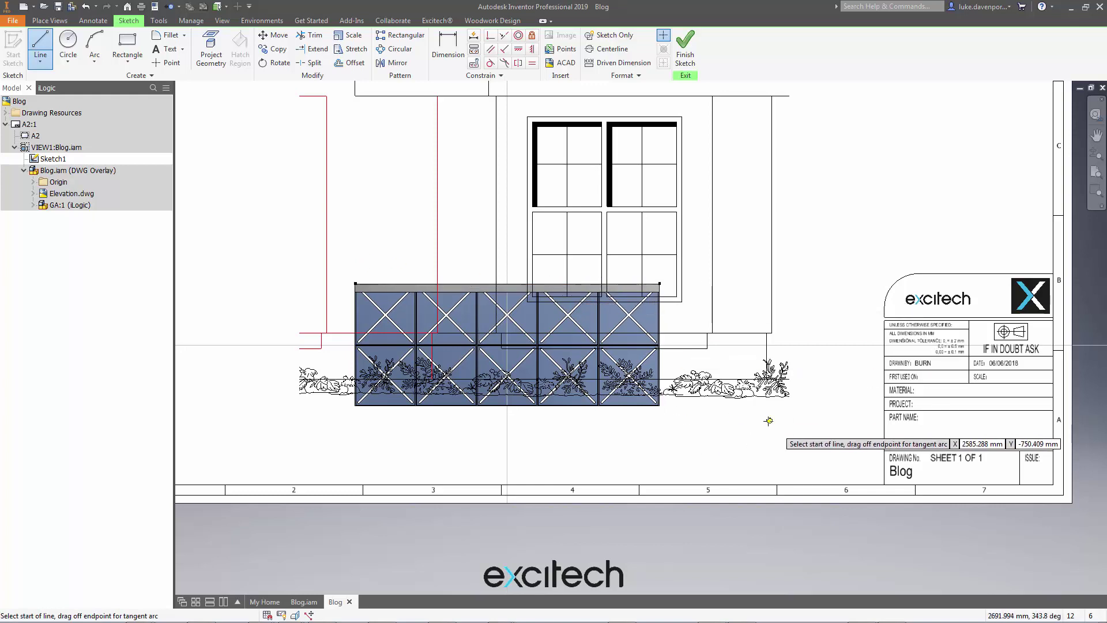
middle_drag(769, 418, 827, 441)
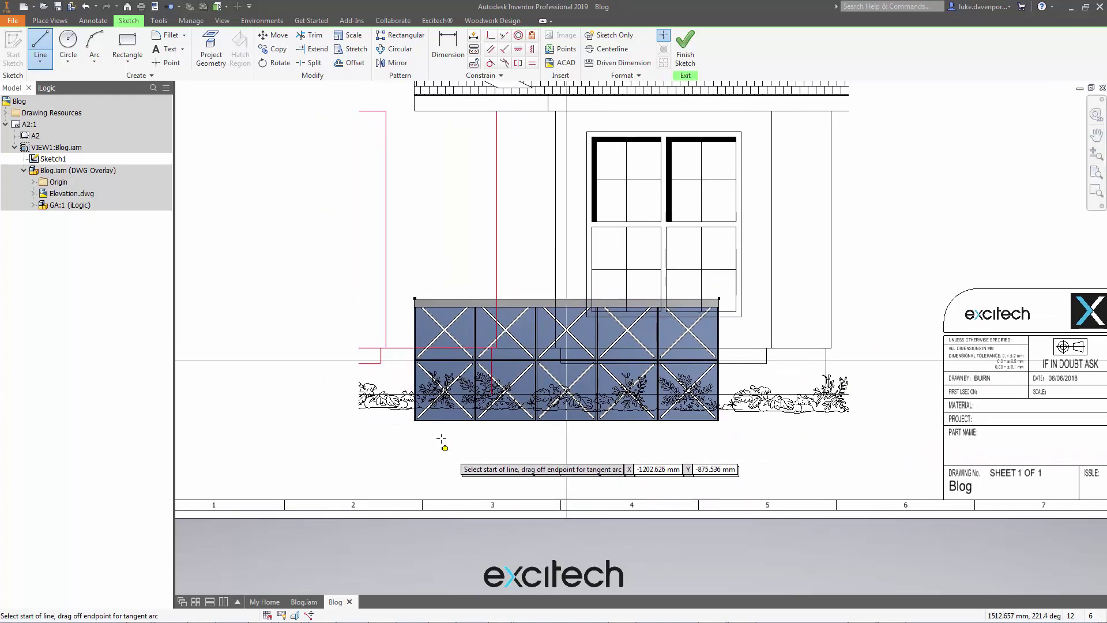
scroll(407, 386, up, 4)
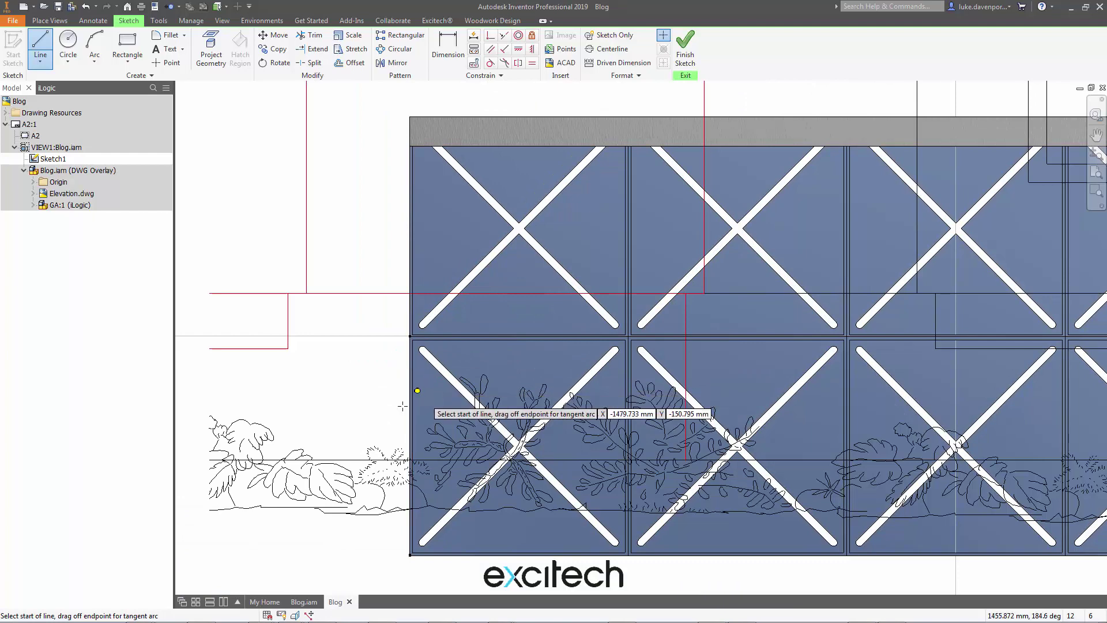
scroll(392, 490, down, 2)
scroll(410, 458, up, 6)
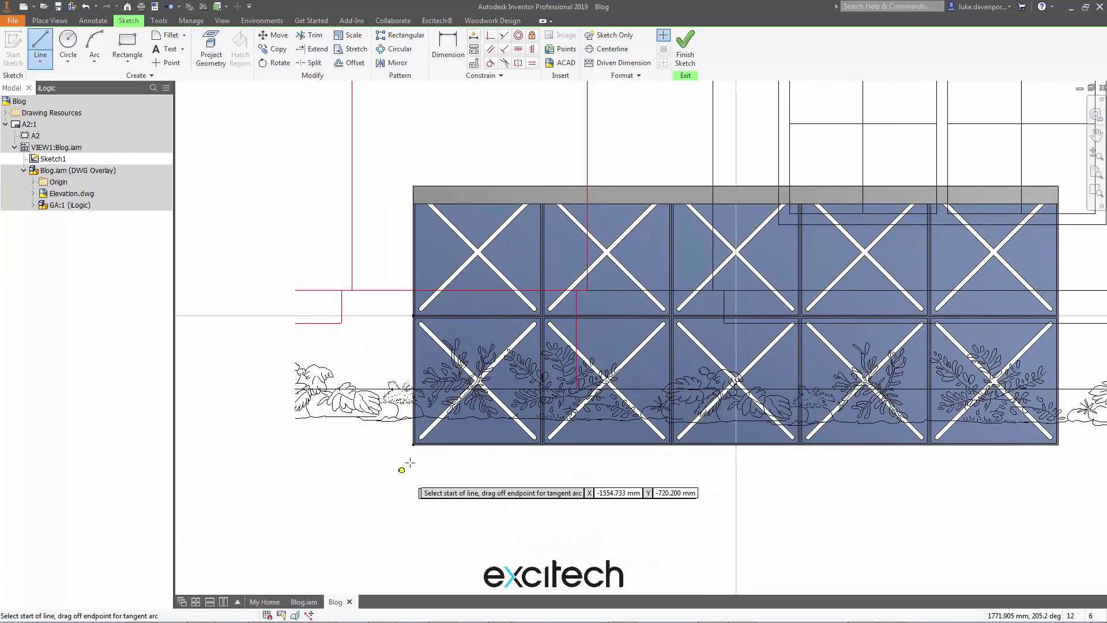
scroll(412, 448, up, 5)
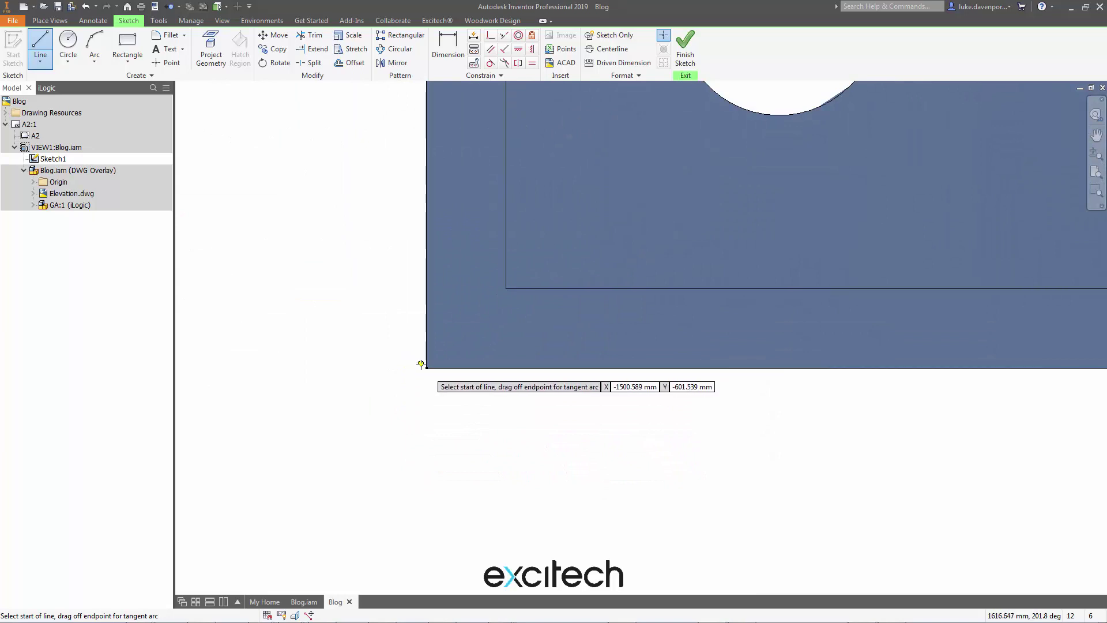
click(425, 368)
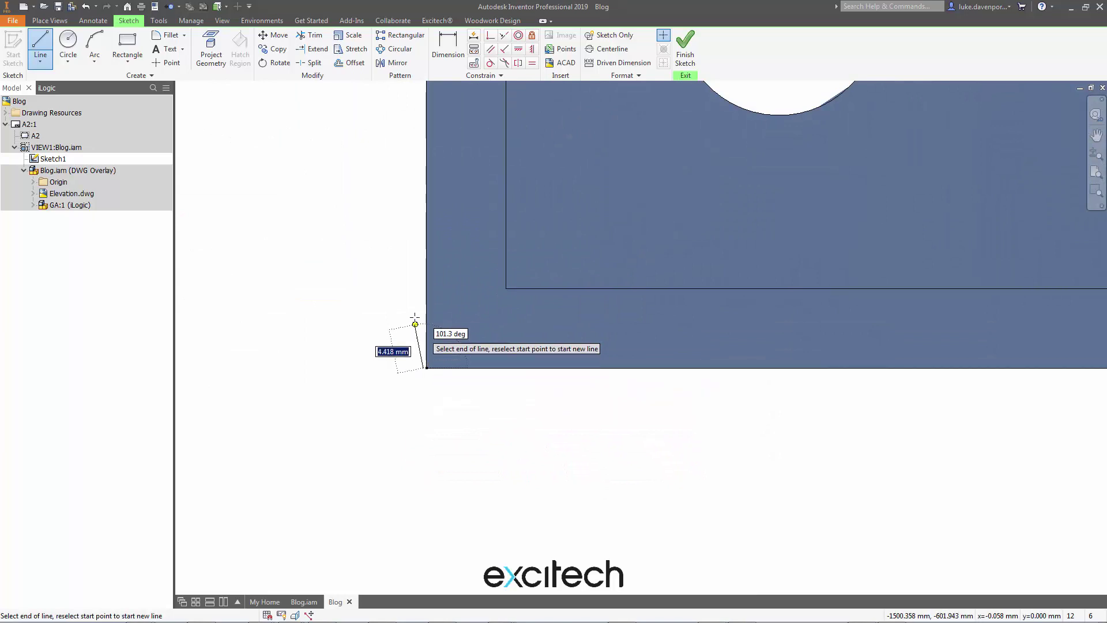
scroll(407, 284, down, 6)
middle_drag(398, 252, 391, 518)
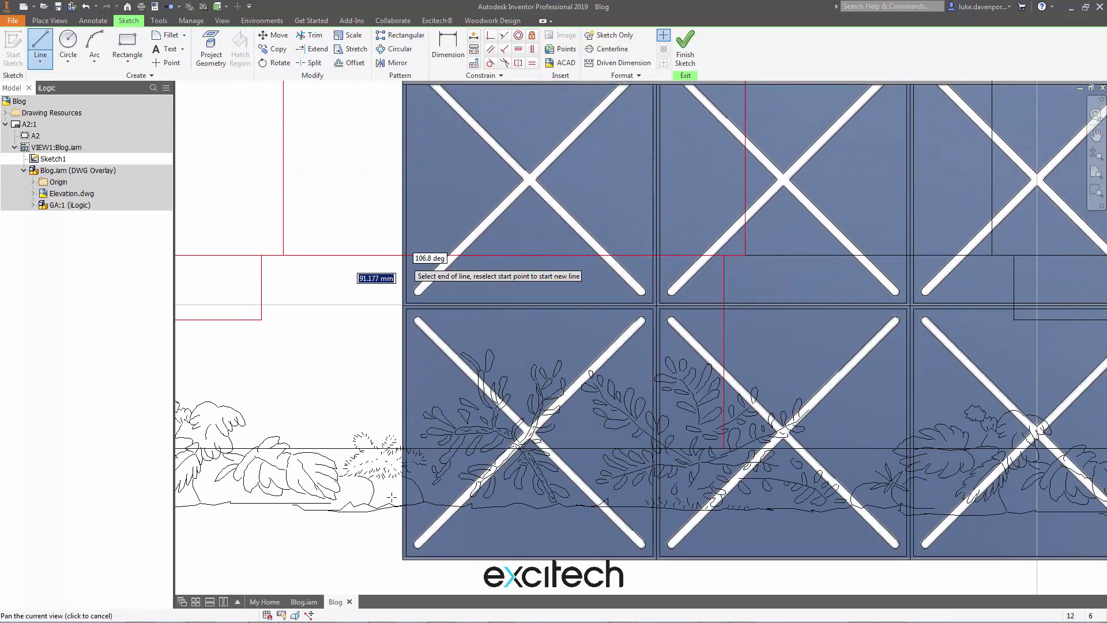
middle_drag(406, 294, 404, 497)
scroll(404, 260, up, 8)
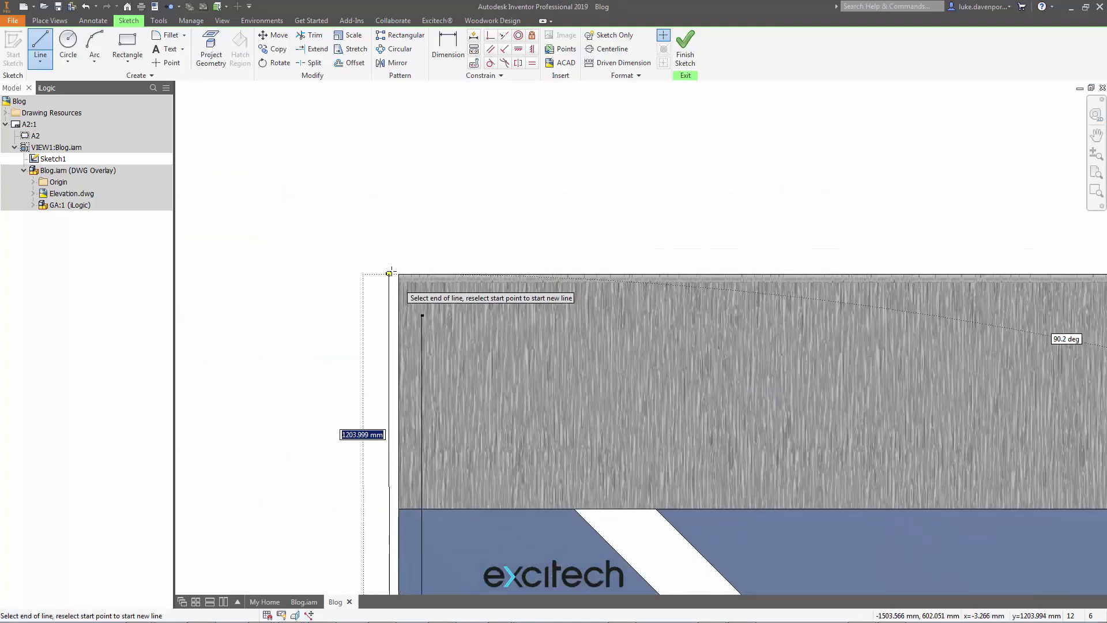
click(410, 277)
Continue the line about 3000 mm along the unit's top edge to its upper right corner
scroll(410, 276, down, 4)
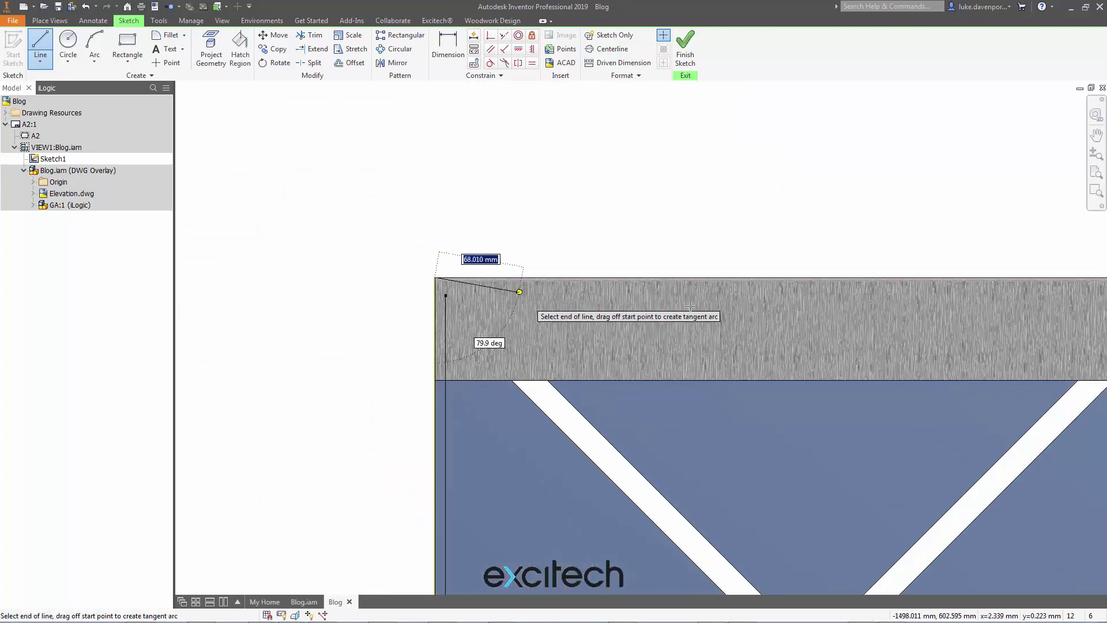
scroll(894, 301, down, 2)
scroll(709, 274, up, 4)
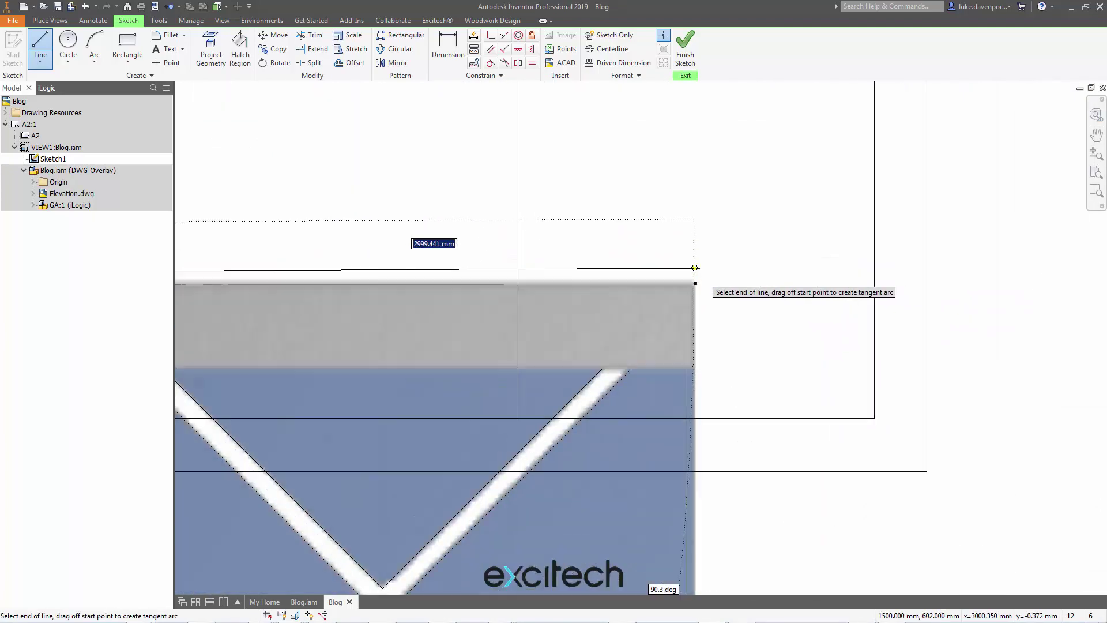
scroll(704, 296, up, 3)
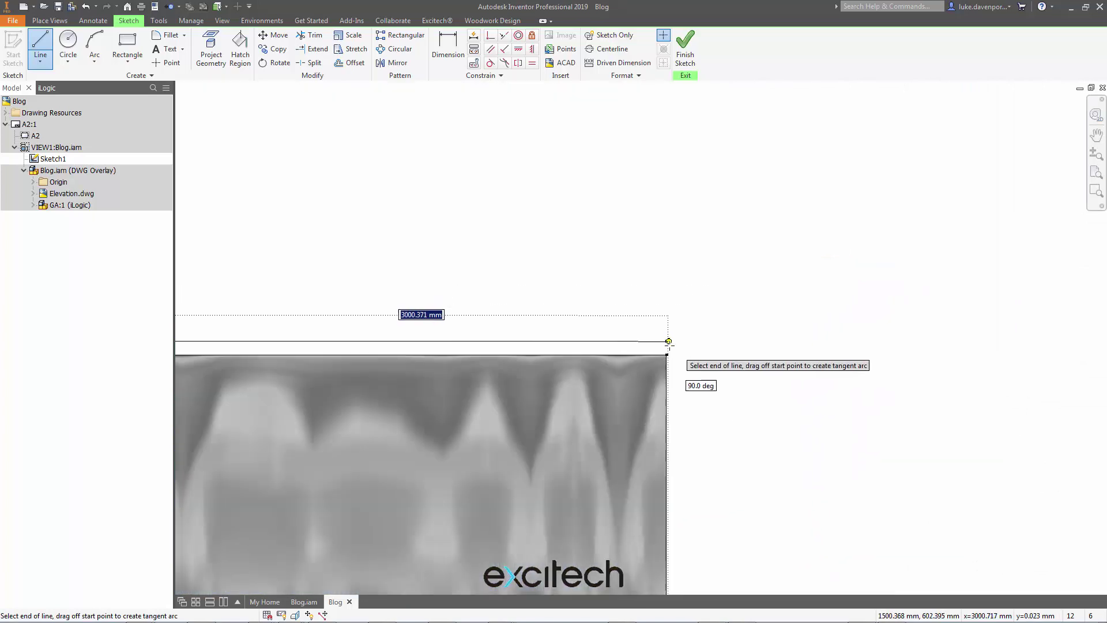
click(667, 354)
Continue the line about 1204 mm down the unit's right edge to its lower right corner
scroll(671, 355, down, 6)
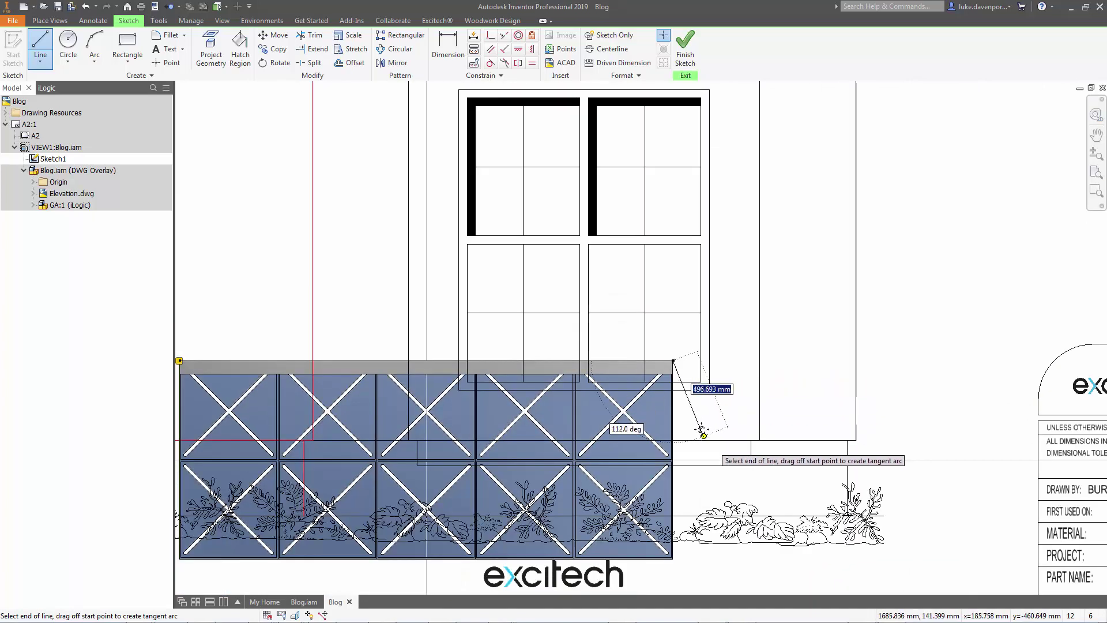
middle_drag(664, 525, 601, 276)
scroll(601, 276, up, 5)
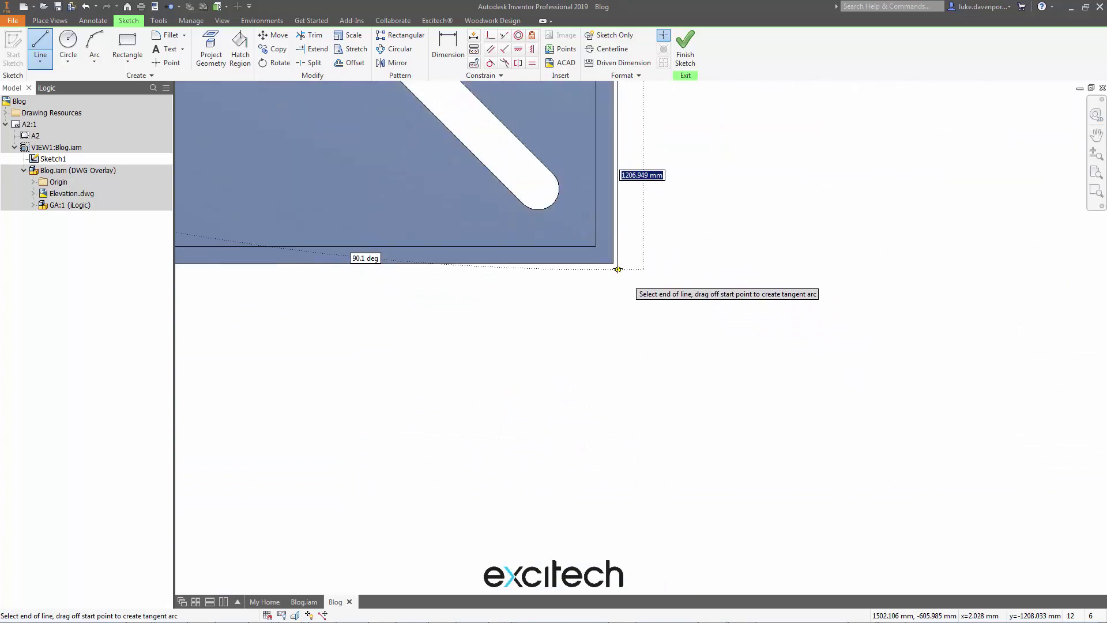
scroll(601, 247, up, 2)
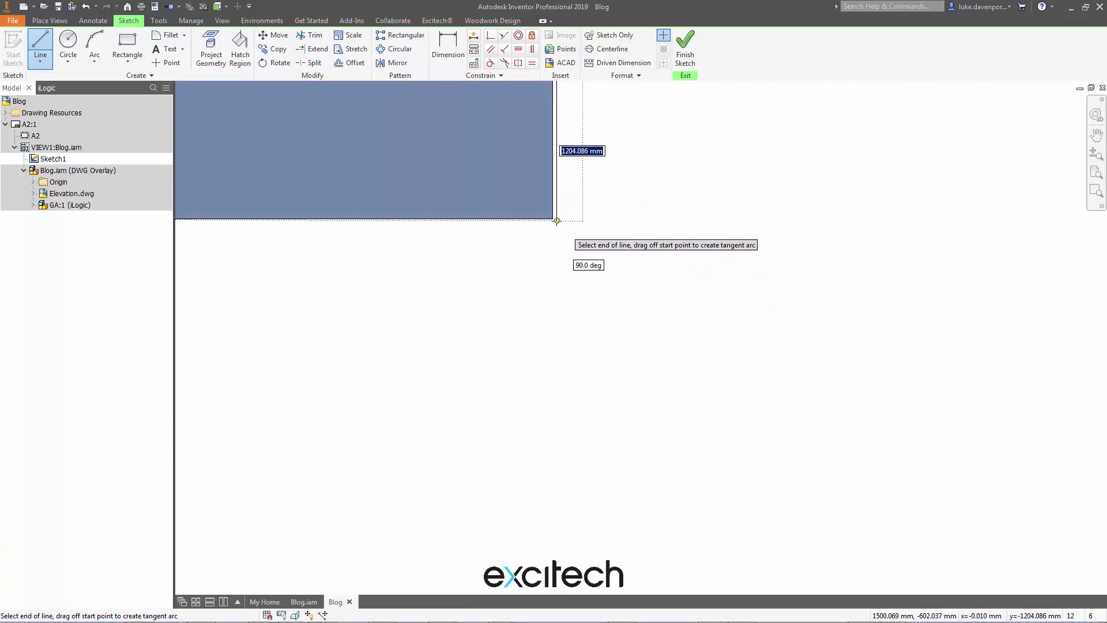
scroll(557, 221, down, 6)
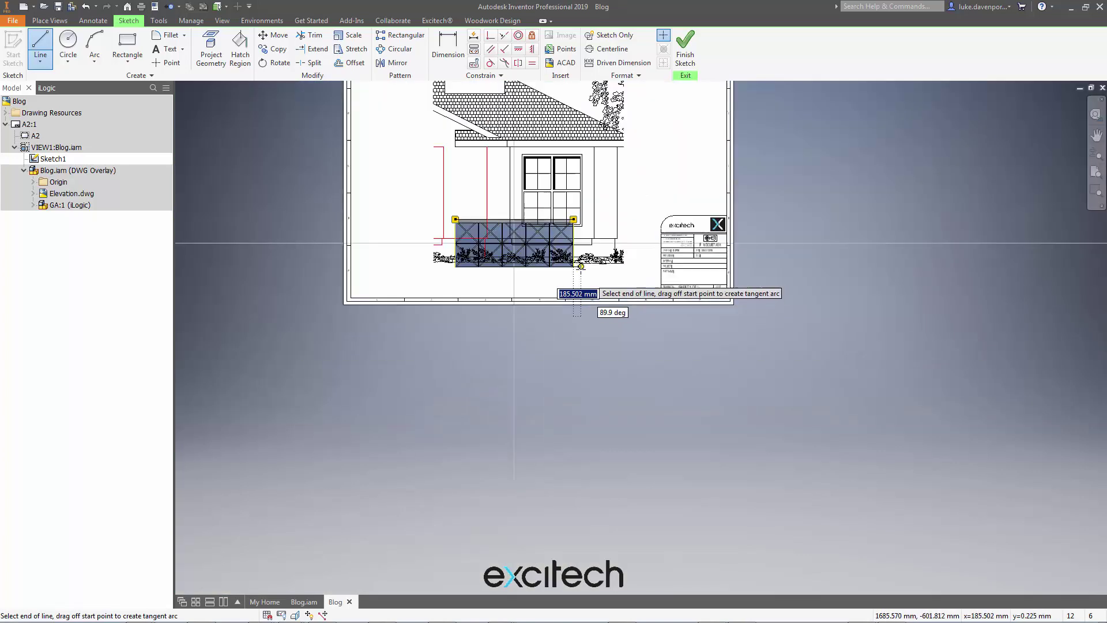
Continue the line from the unit's lower right corner in a large loop around the outside of the sheet
scroll(581, 267, up, 3)
scroll(618, 293, up, 3)
middle_drag(618, 293, 623, 322)
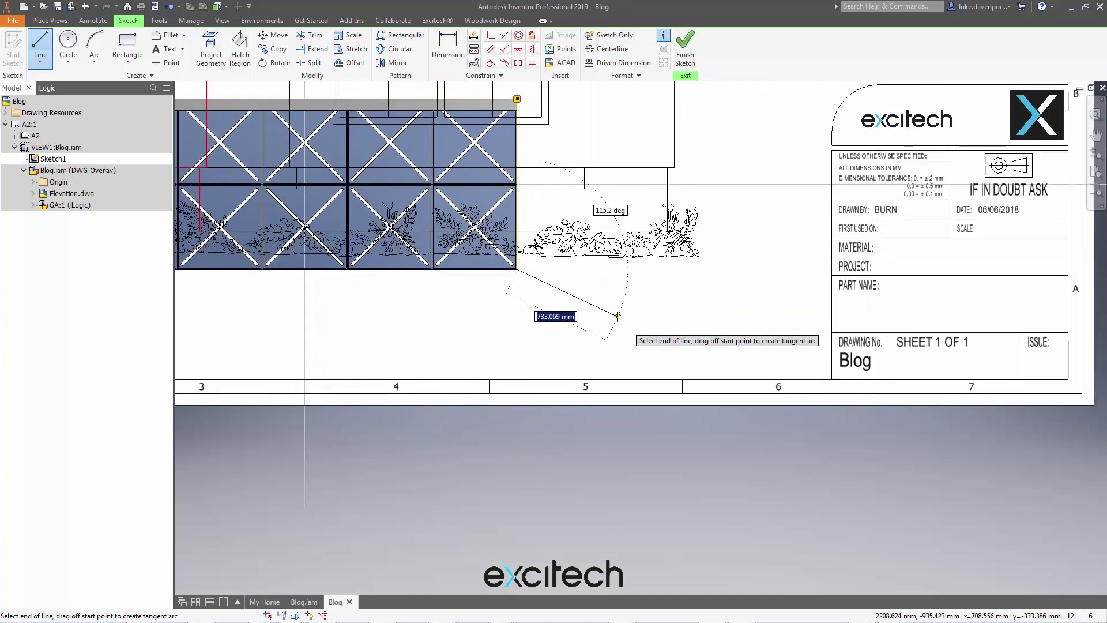
scroll(619, 318, down, 5)
scroll(874, 282, down, 5)
middle_drag(874, 211, 869, 247)
click(864, 223)
click(755, 223)
click(694, 274)
scroll(776, 317, up, 5)
scroll(772, 313, up, 3)
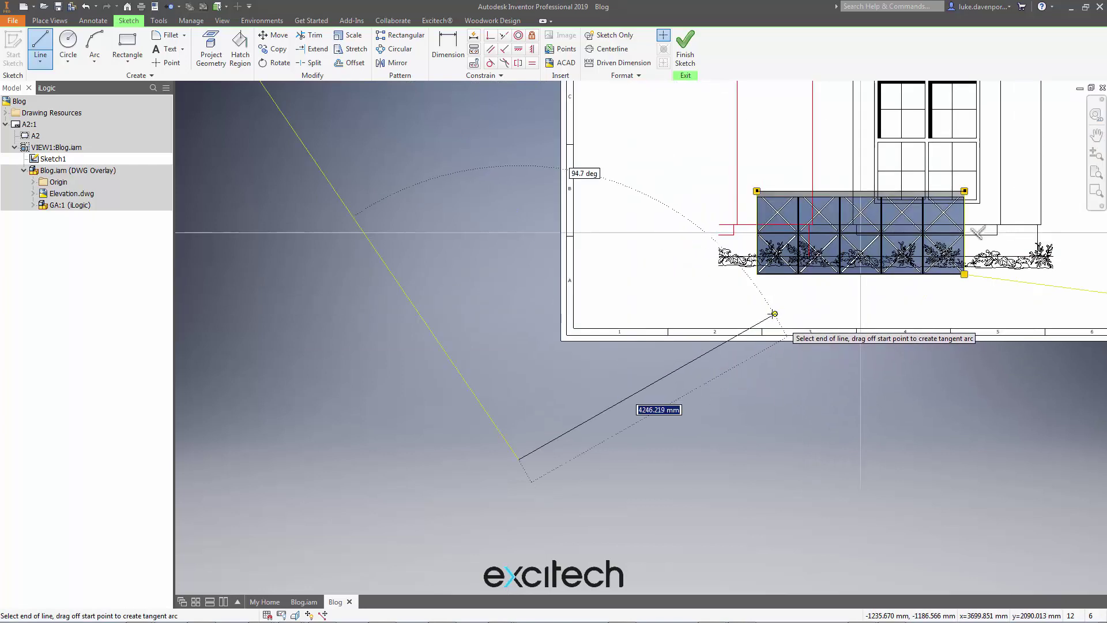
click(731, 372)
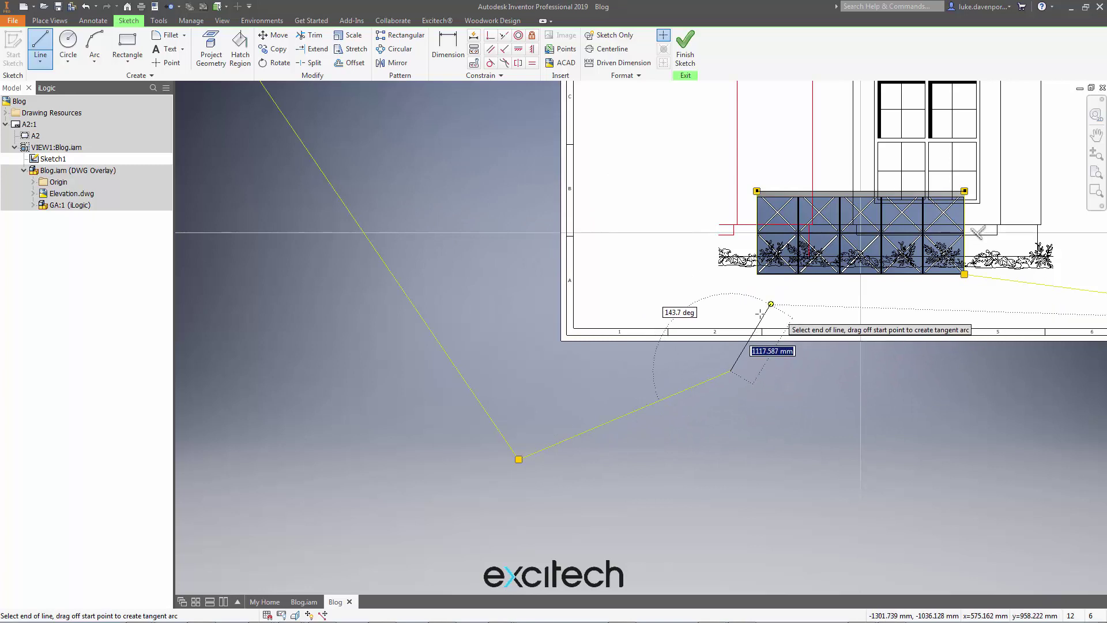
Close the outline back to the unit's lower left corner and finish the sketch
scroll(769, 308, down, 3)
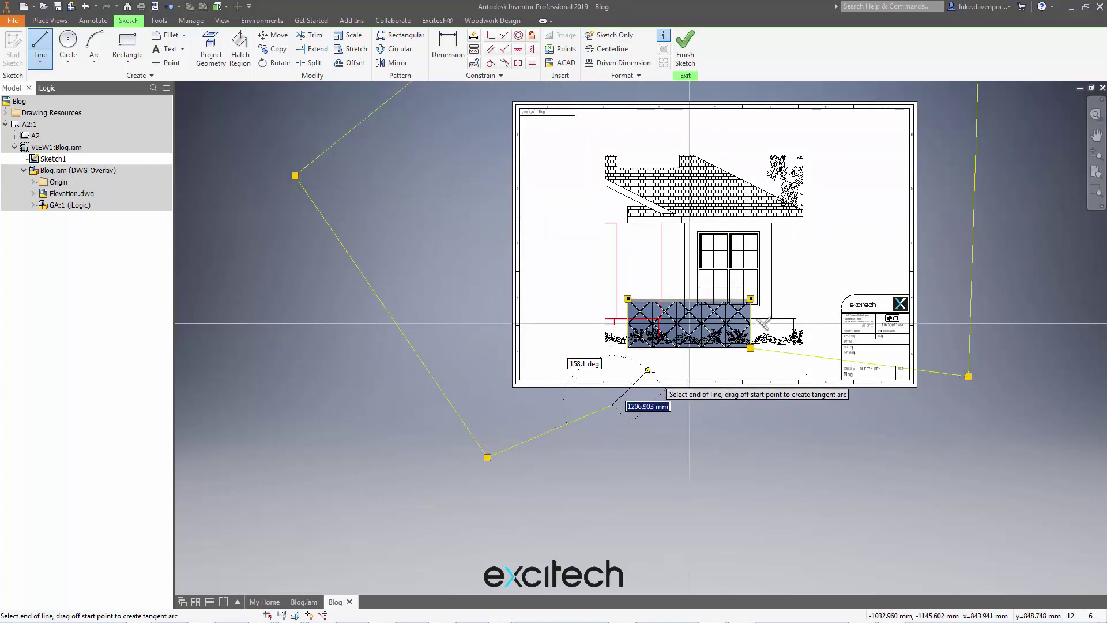
right_click(652, 373)
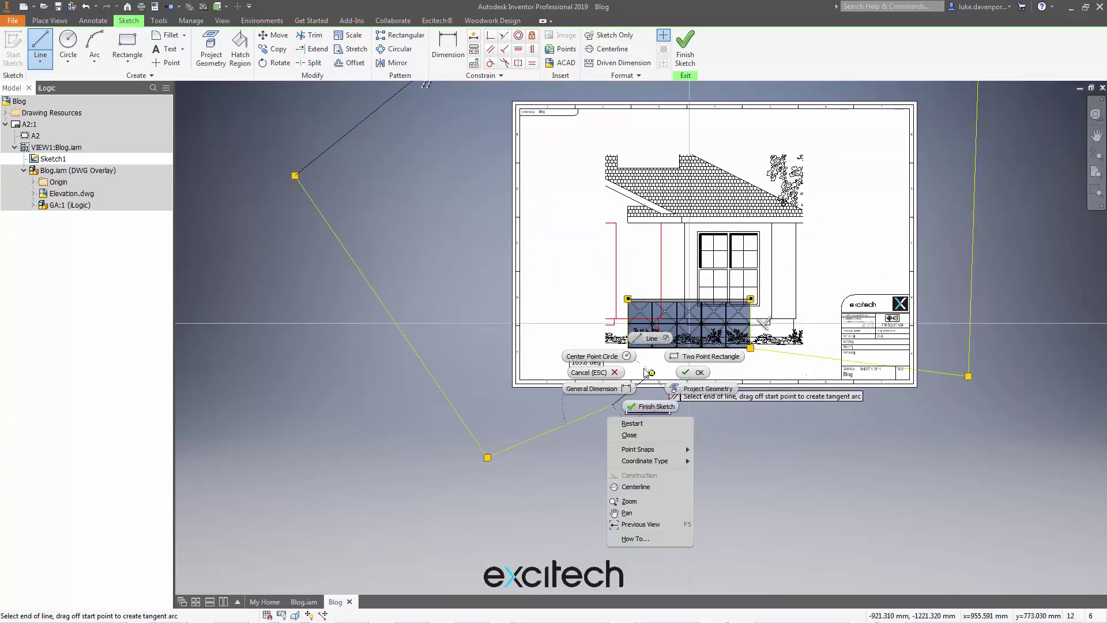
click(631, 436)
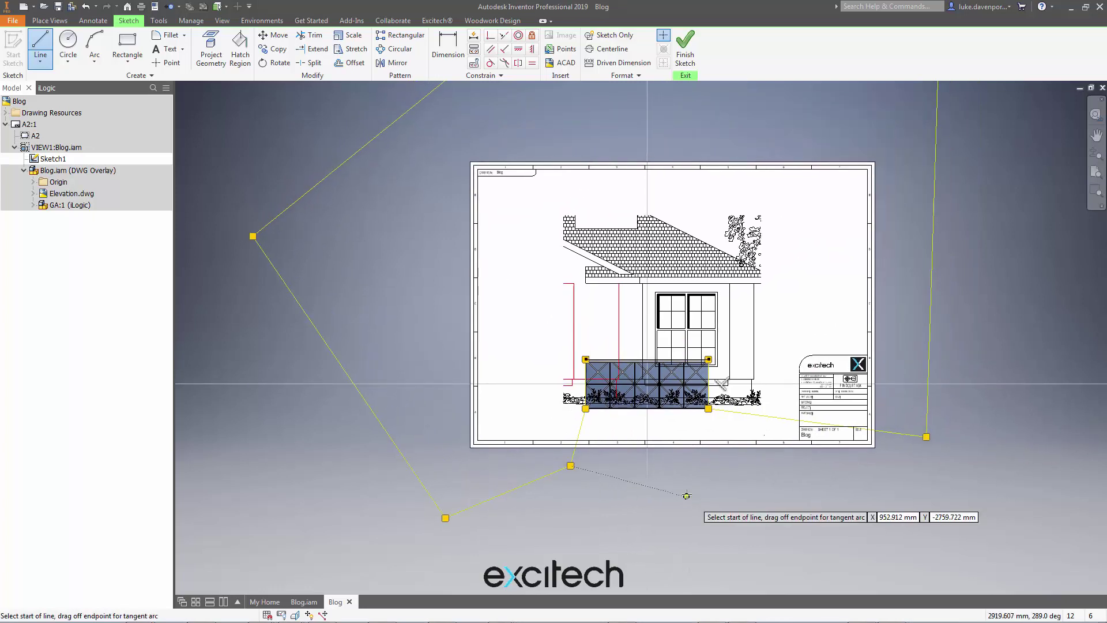
scroll(686, 495, down, 2)
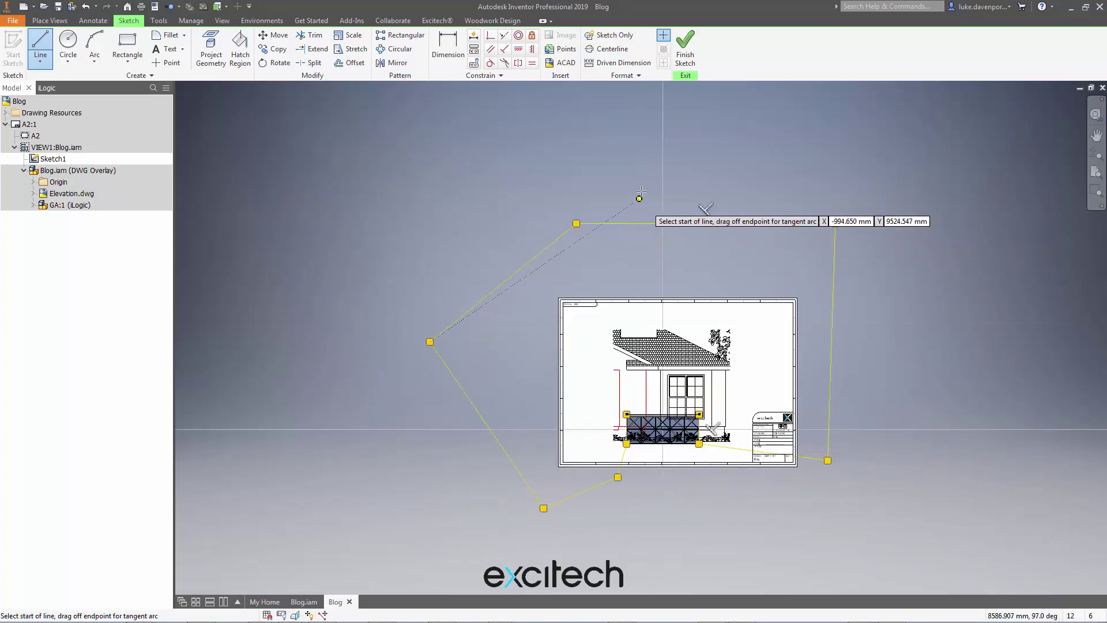
key(Escape)
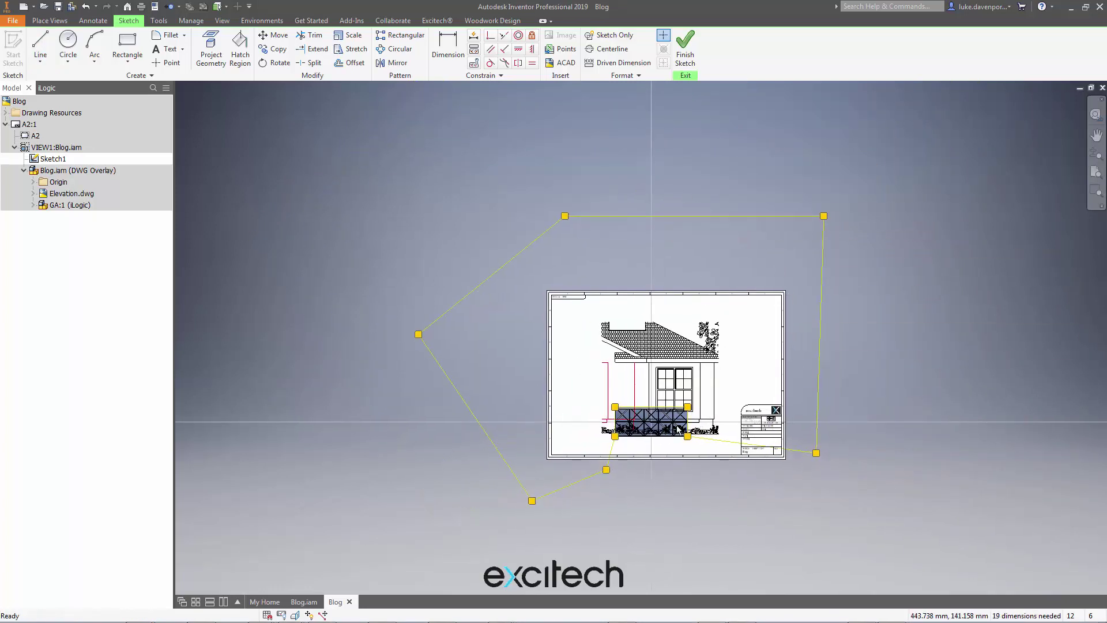
scroll(684, 440, up, 2)
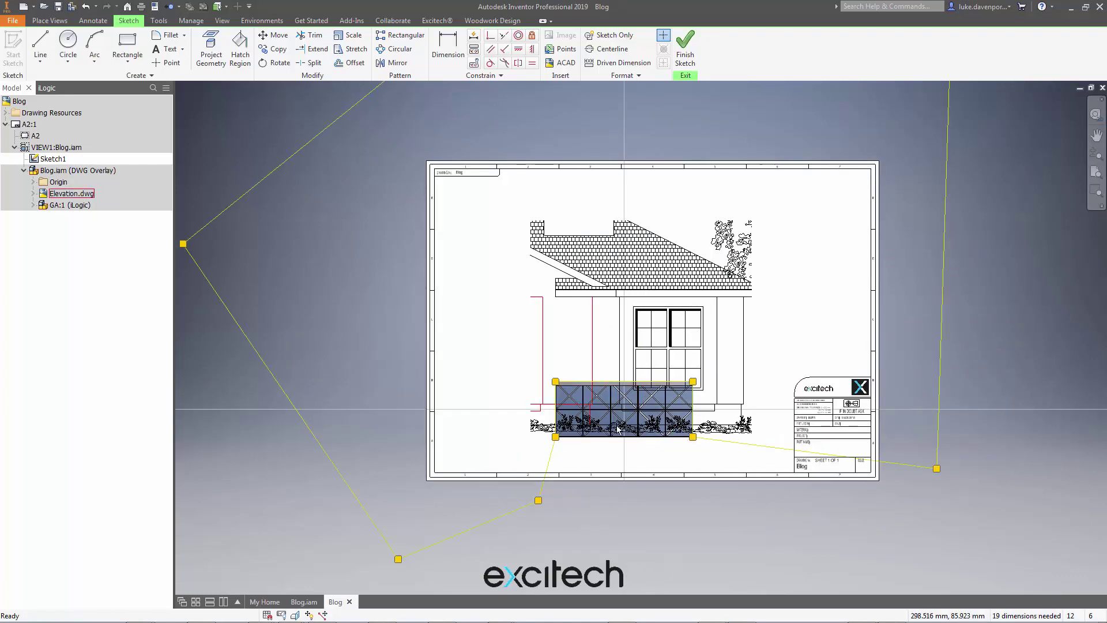
click(686, 52)
middle_drag(611, 128, 608, 144)
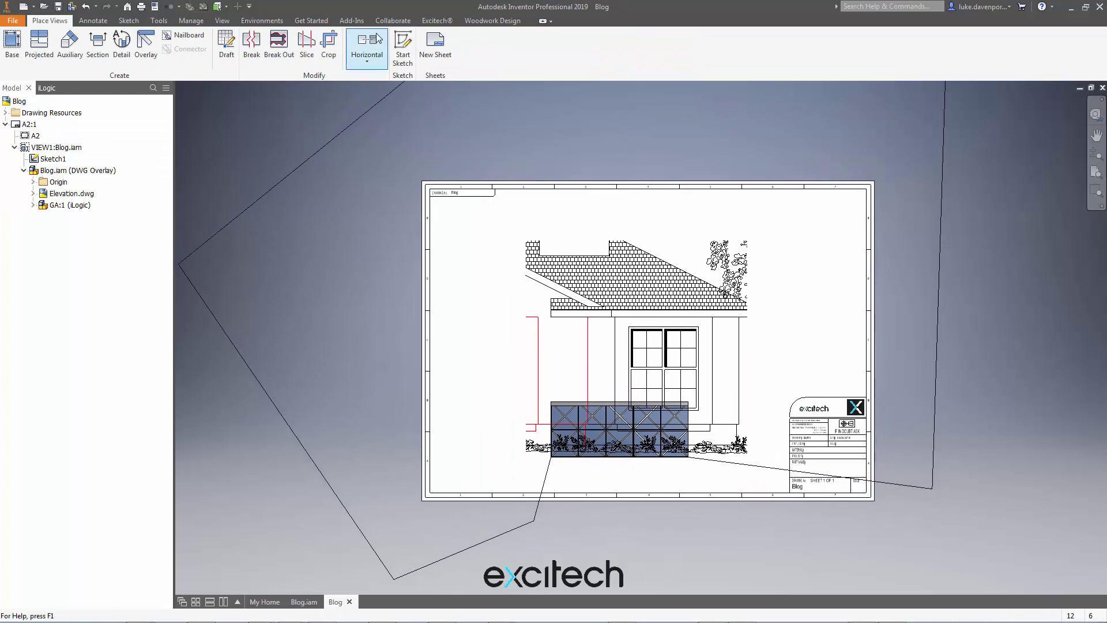
Crop the drawing view using the sketched outline so the unit's area is cut out of the elevation
click(329, 46)
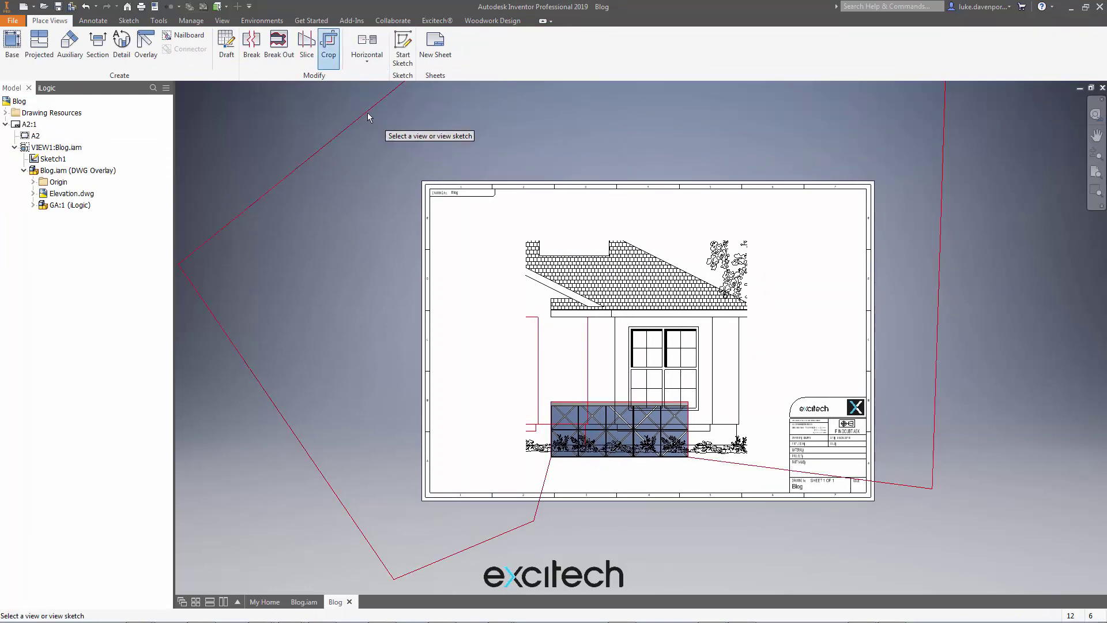
click(541, 537)
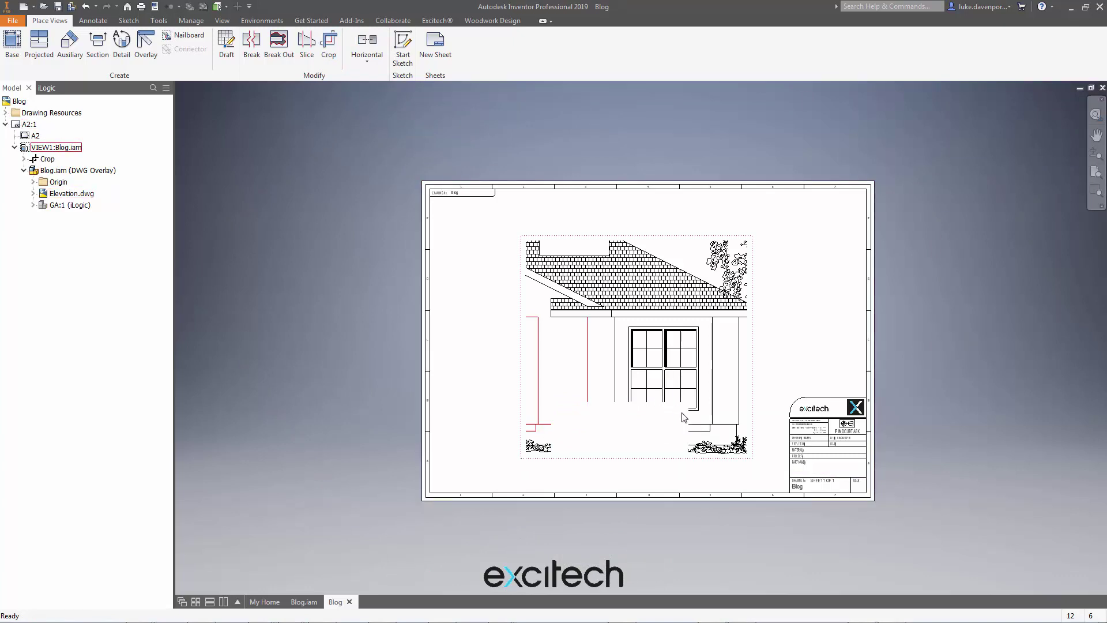
middle_drag(484, 469, 482, 479)
middle_drag(343, 352, 341, 360)
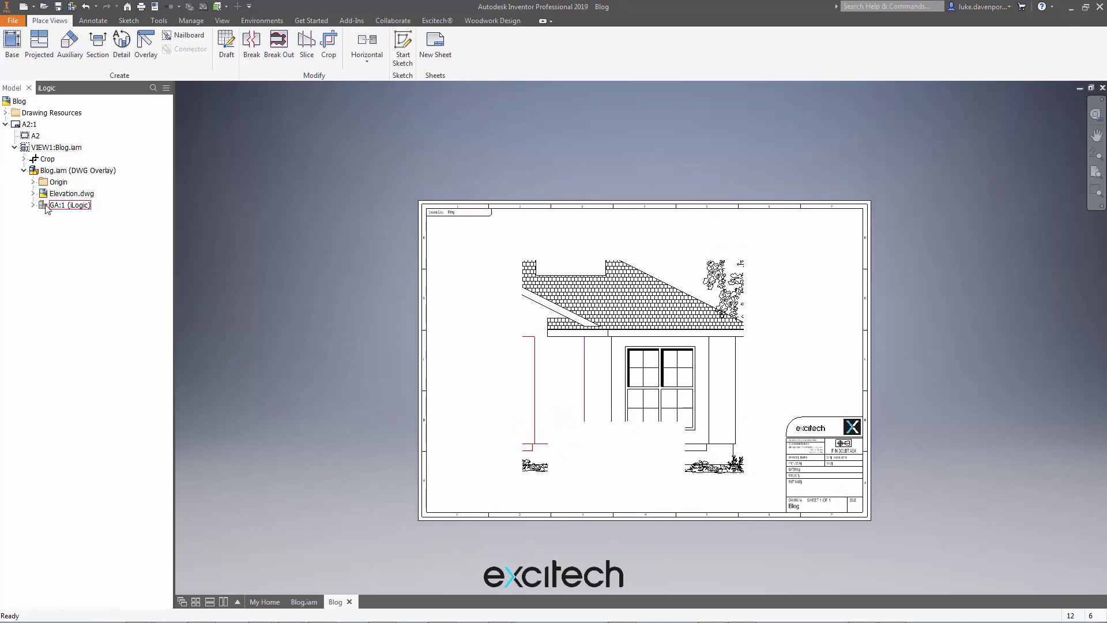
middle_drag(304, 237, 309, 239)
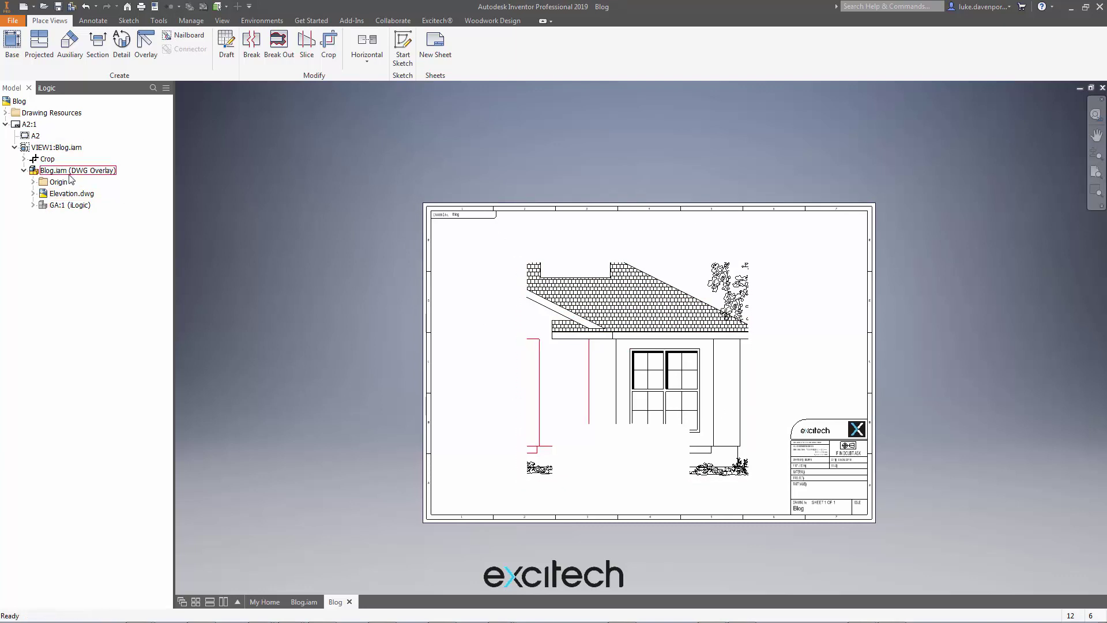
Add a second sheet to the drawing
right_click(51, 150)
click(68, 168)
click(435, 44)
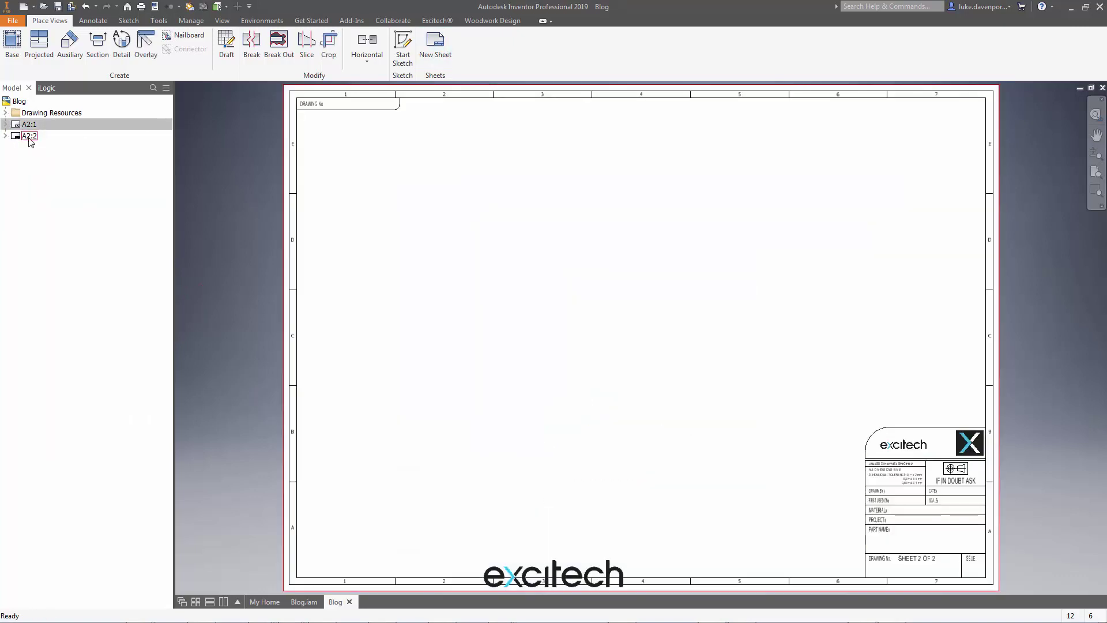
Paste the copied cropped elevation view onto the second sheet
right_click(31, 140)
click(50, 168)
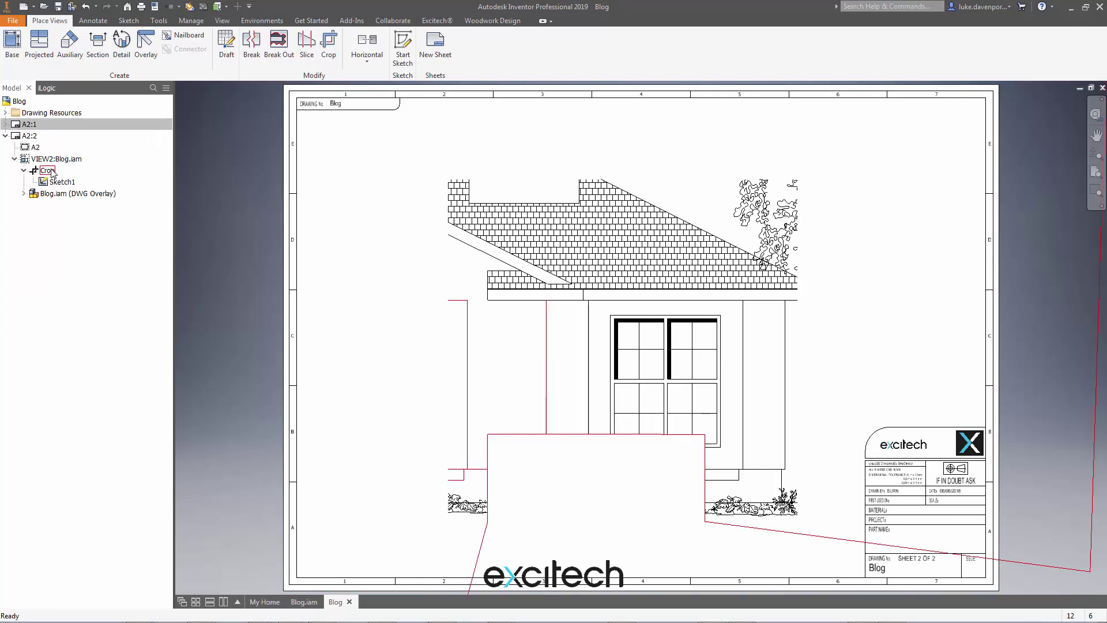
right_click(29, 137)
click(48, 156)
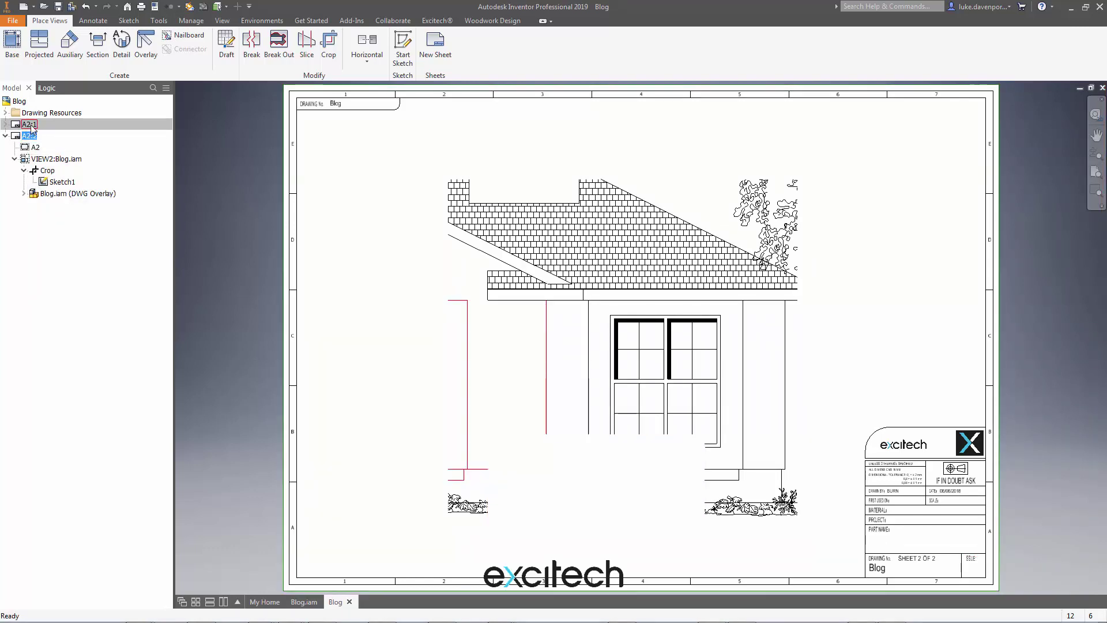
right_click(29, 124)
click(48, 169)
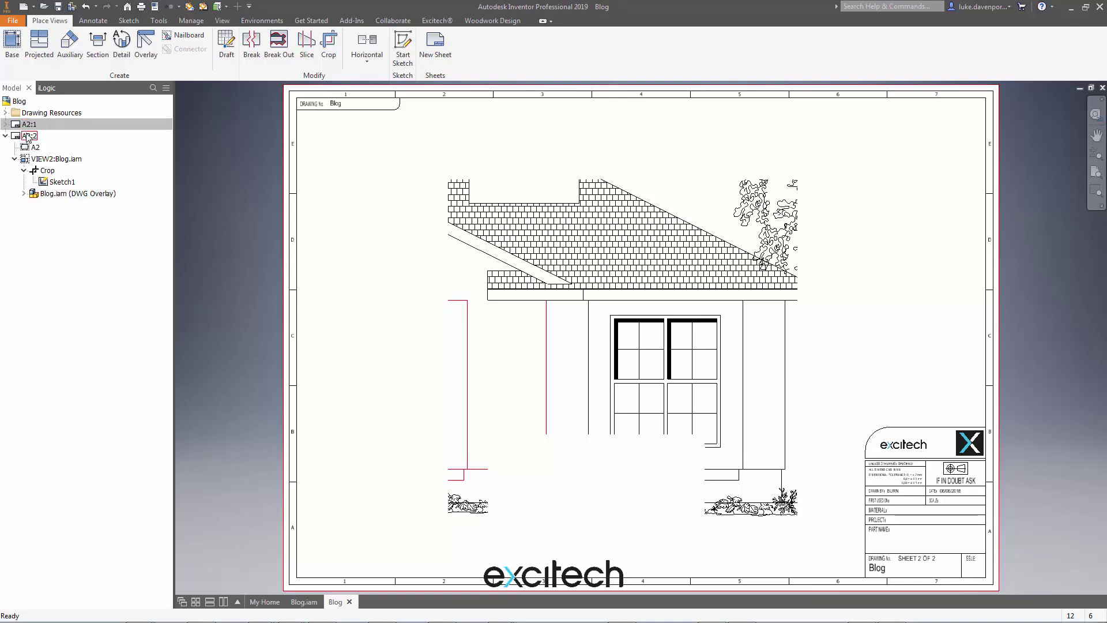
right_click(27, 126)
click(27, 127)
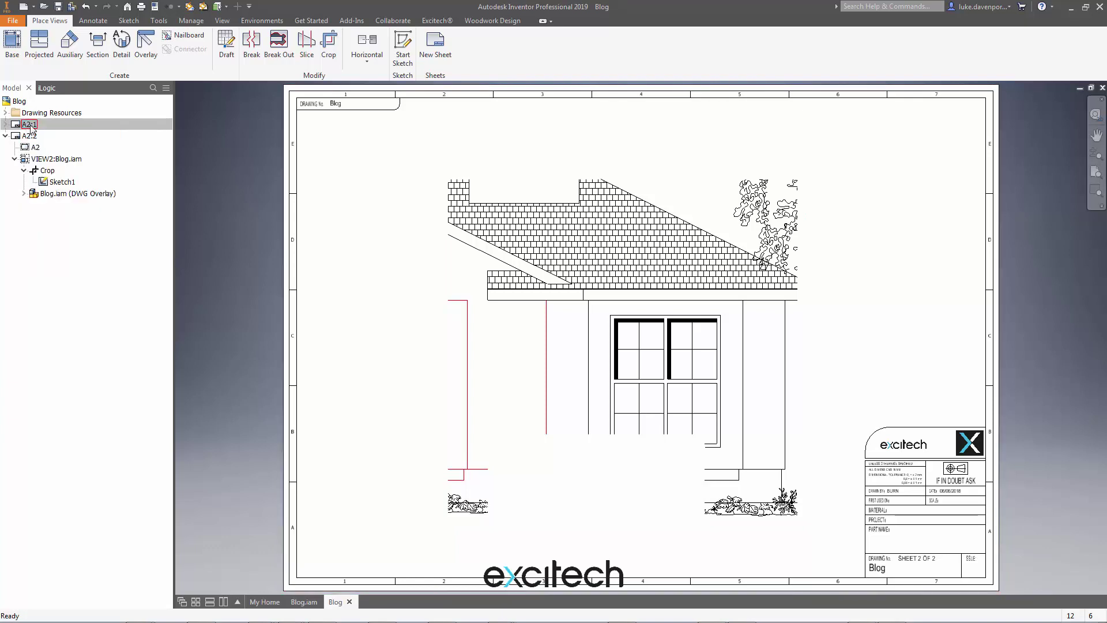
Copy the cropped view from the second sheet and paste it onto the first sheet, over the original view
right_click(27, 136)
click(55, 161)
right_click(54, 162)
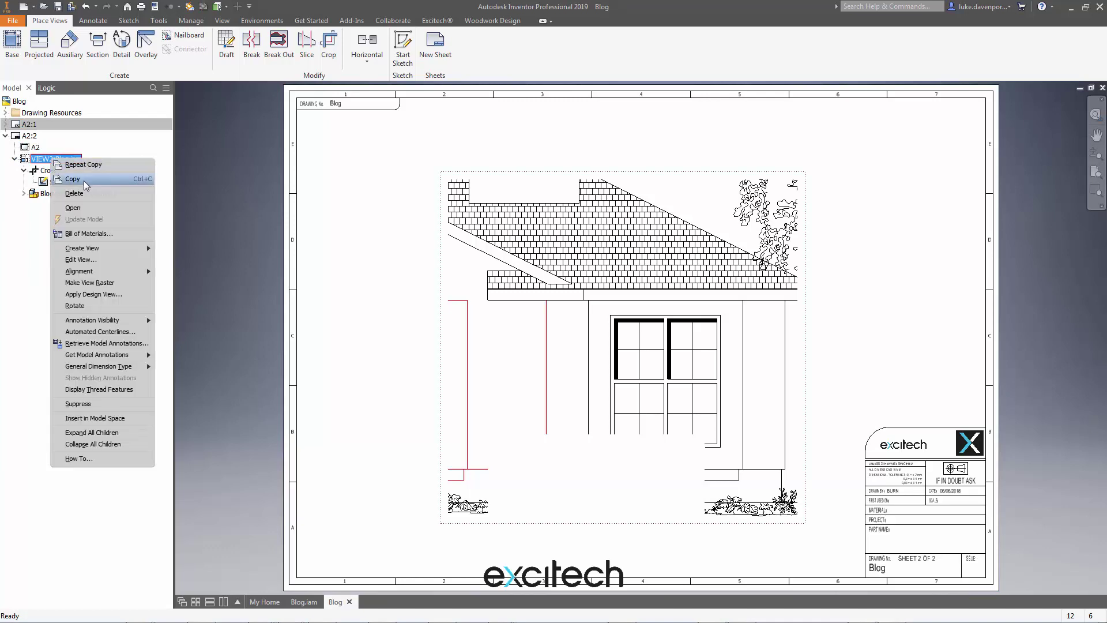
click(84, 180)
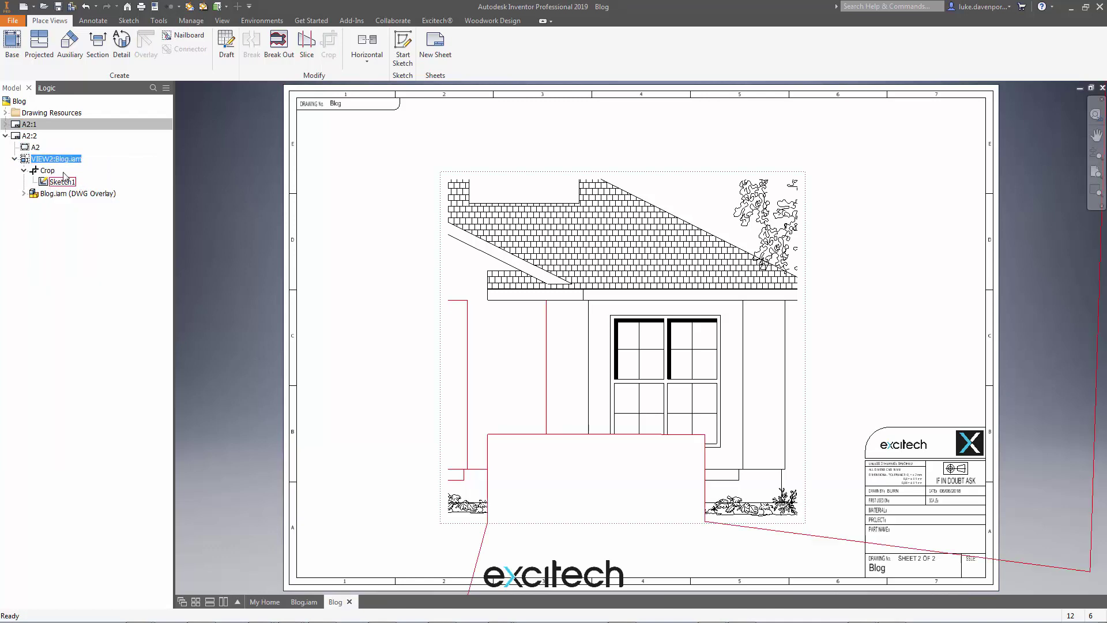
right_click(33, 128)
click(58, 153)
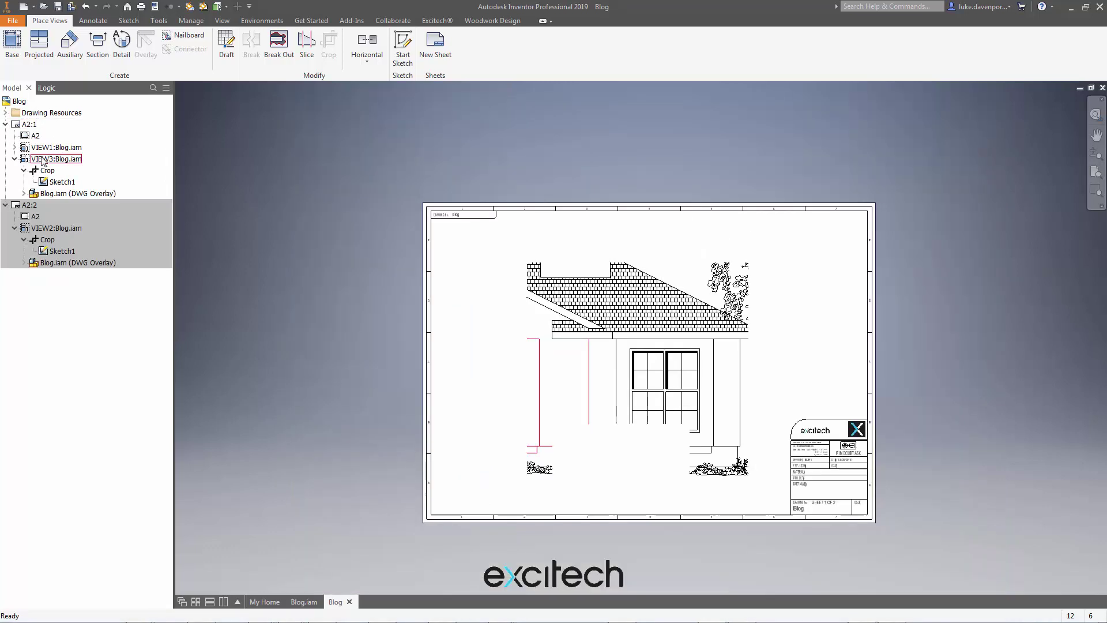
Delete the second sheet, A2:2, from the drawing
right_click(32, 206)
click(56, 238)
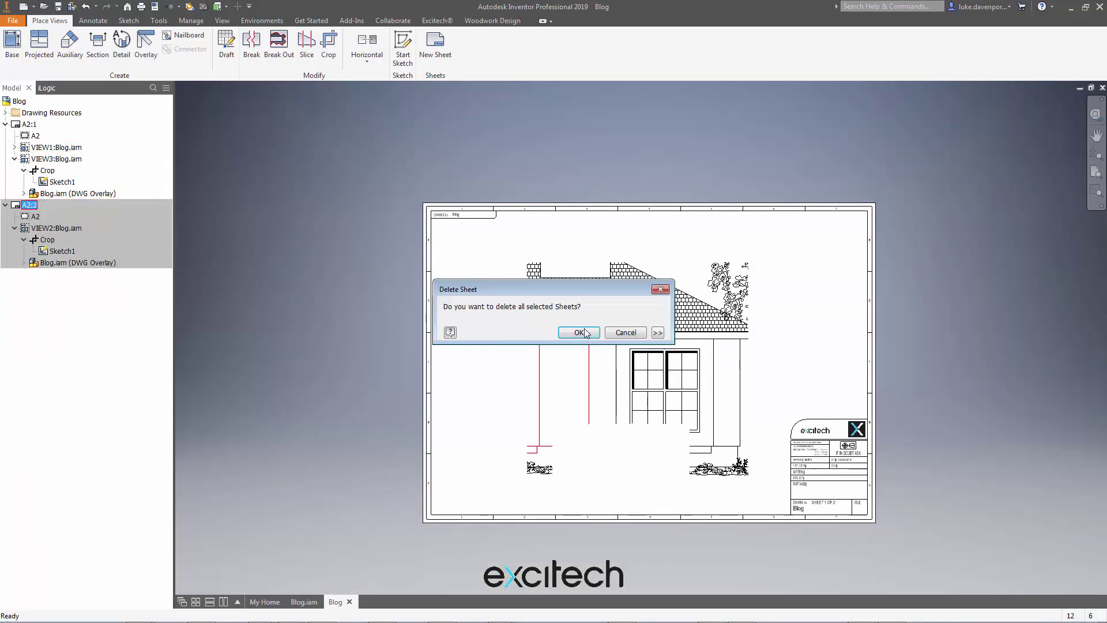
key(Return)
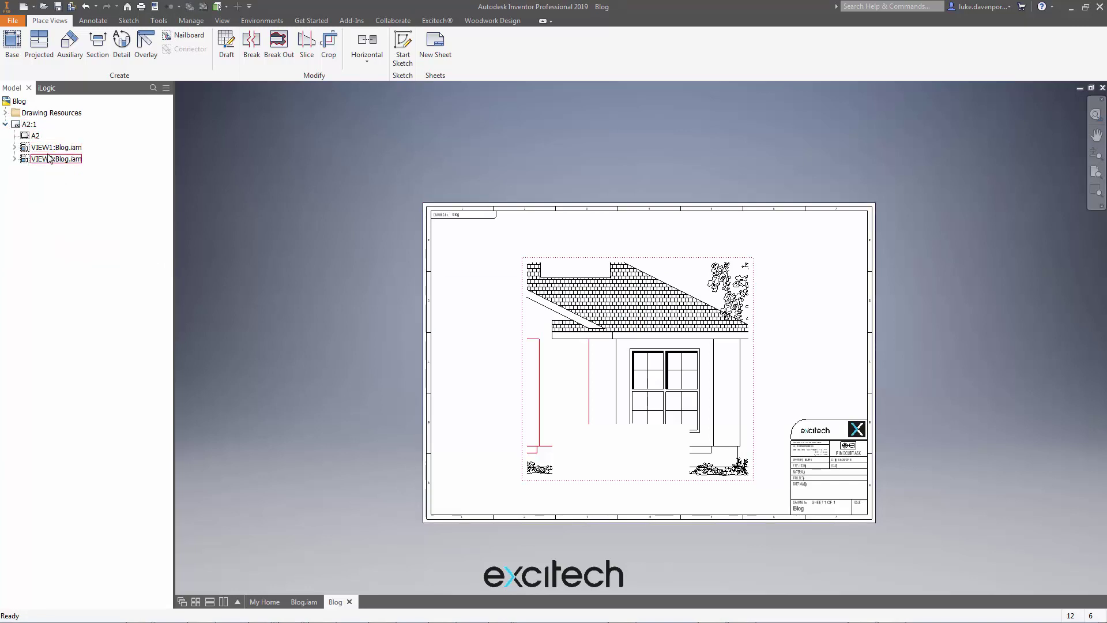
Delete the crop and its leftover sketch from the pasted view VIEW3 so it is no longer cropped
click(14, 159)
click(15, 148)
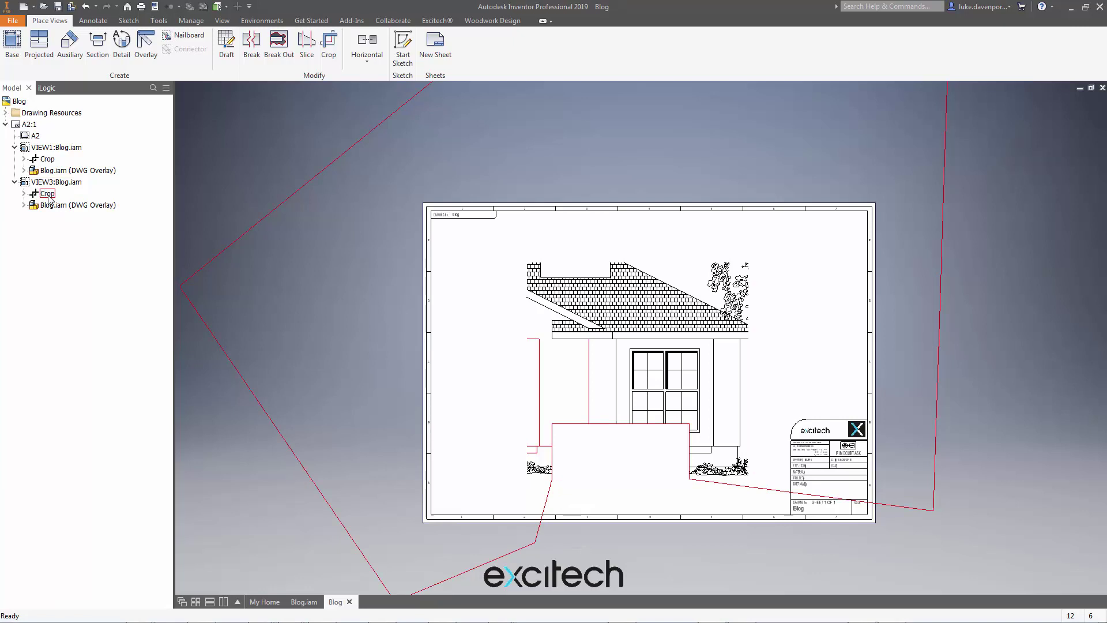
right_click(50, 199)
click(86, 214)
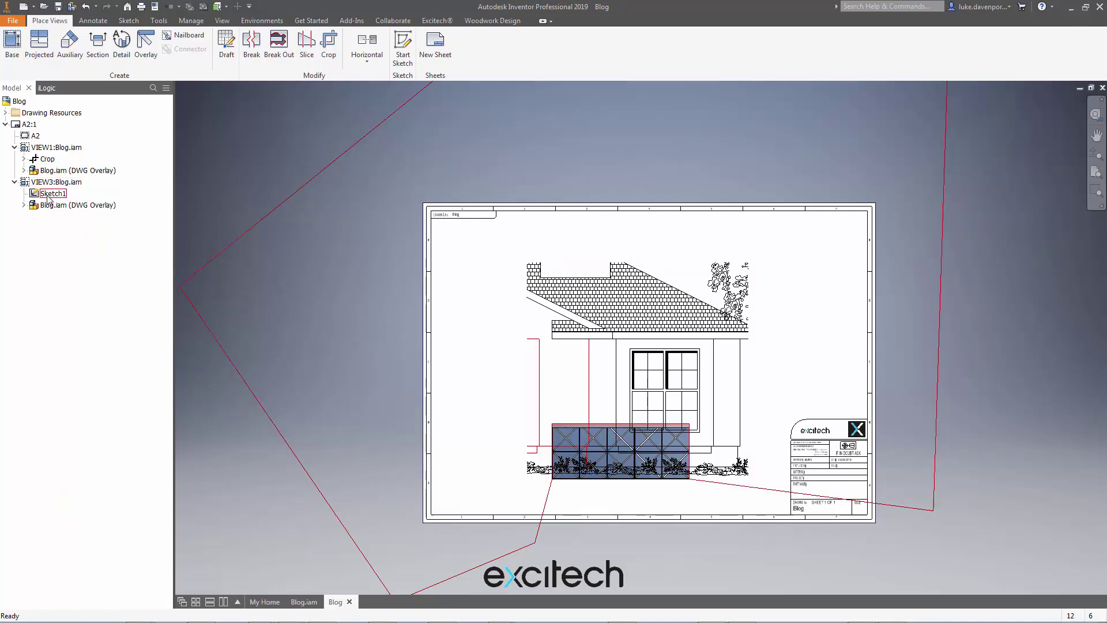
right_click(51, 197)
click(74, 216)
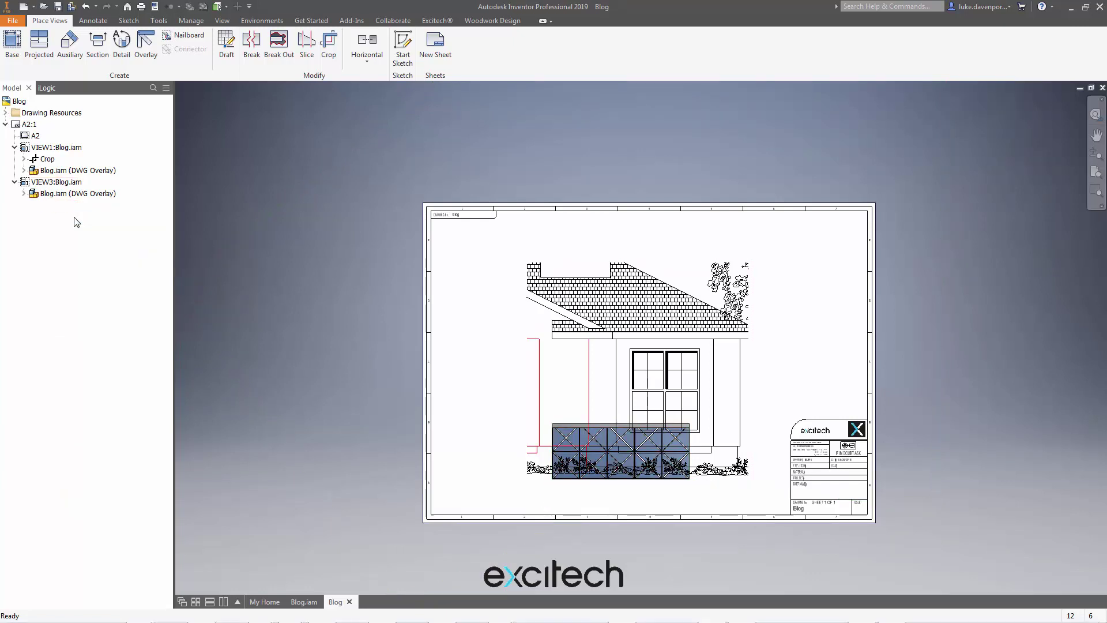
Exclude the Elevation.dwg underlay from VIEW3, keeping only the shaded unit in that view
click(24, 195)
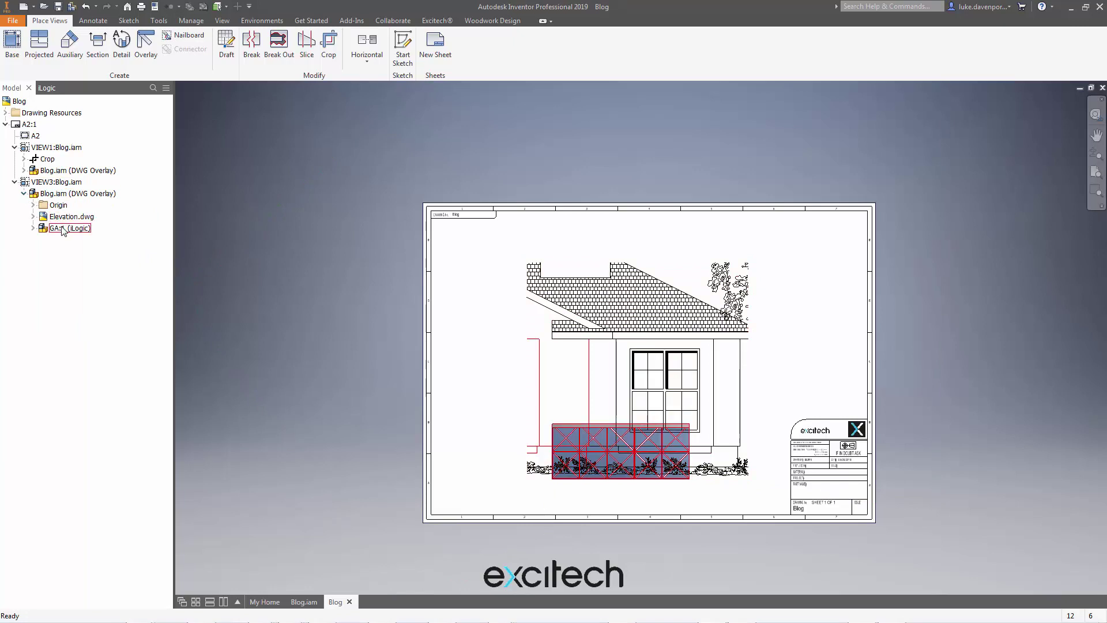
right_click(67, 219)
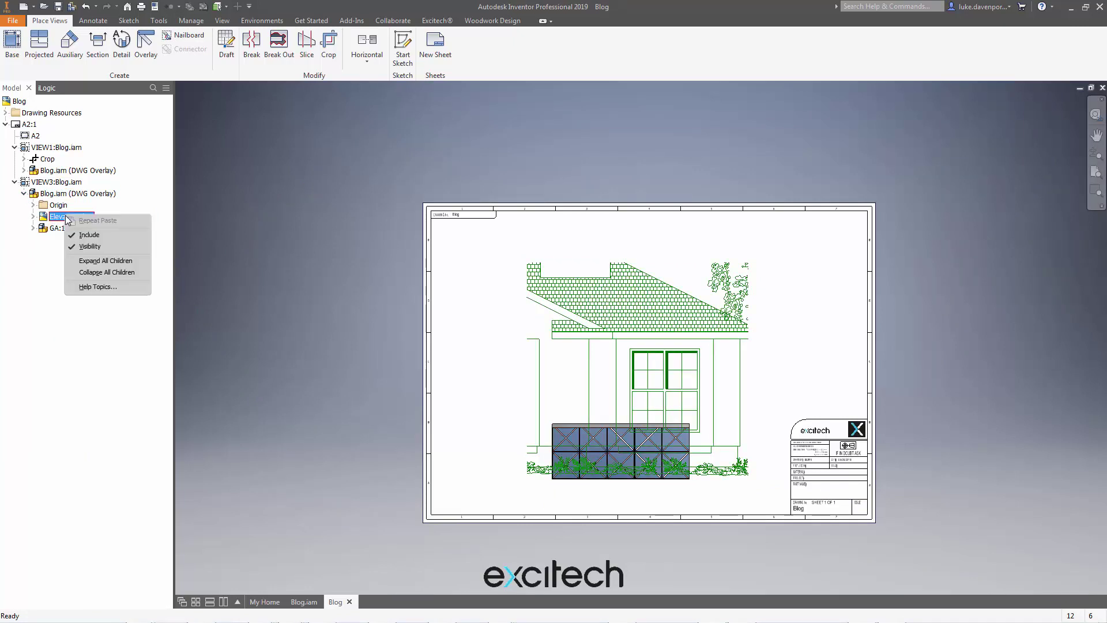
click(92, 235)
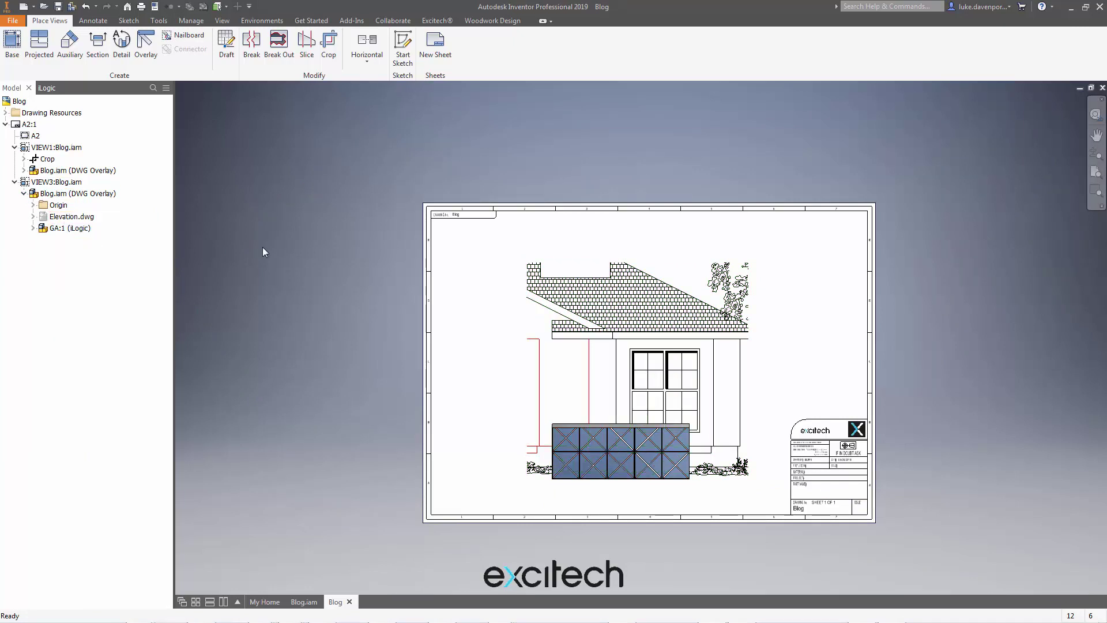
Examine how the unit view lines up with the cut-out in the elevation, up close and across the sheet
middle_drag(288, 253, 191, 213)
scroll(507, 440, down, 5)
middle_drag(535, 513, 533, 541)
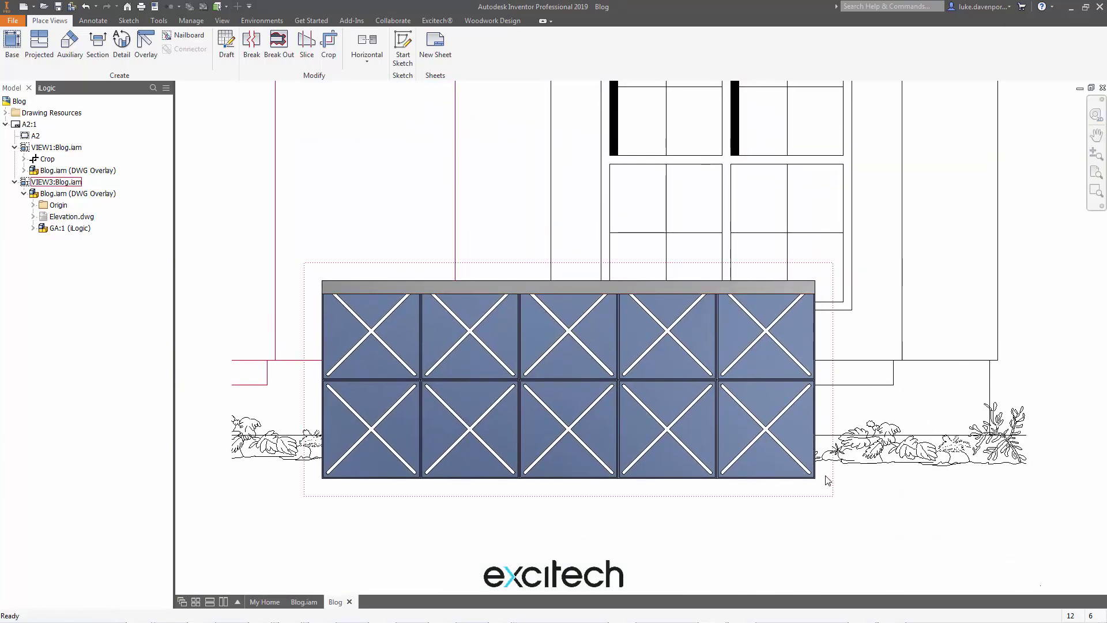
scroll(824, 475, up, 5)
scroll(806, 457, down, 3)
middle_drag(650, 237, 594, 305)
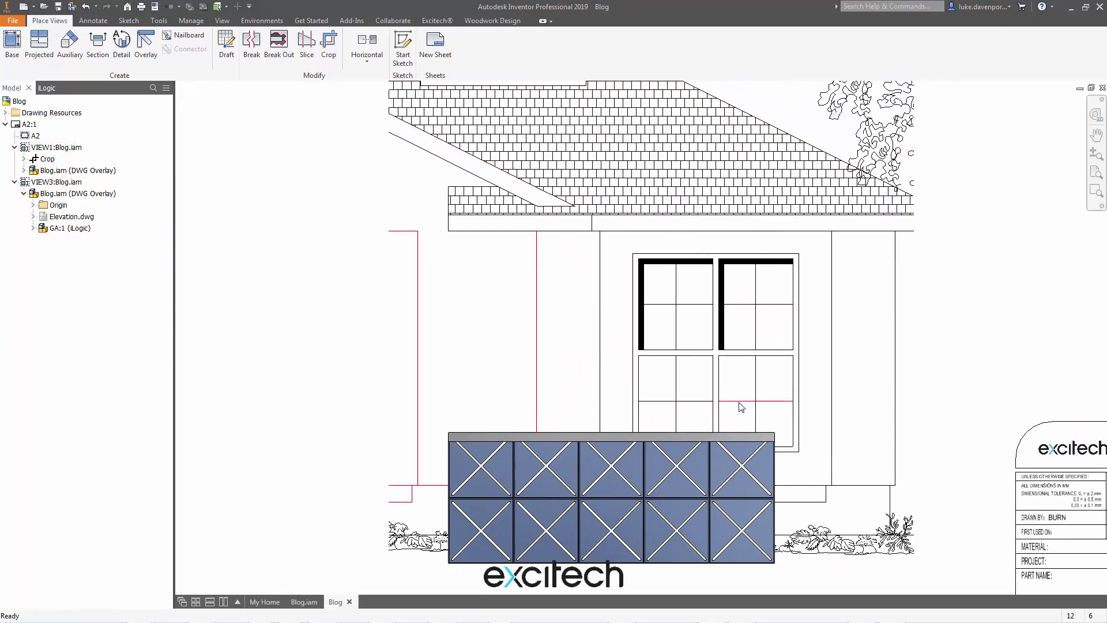
key(Home)
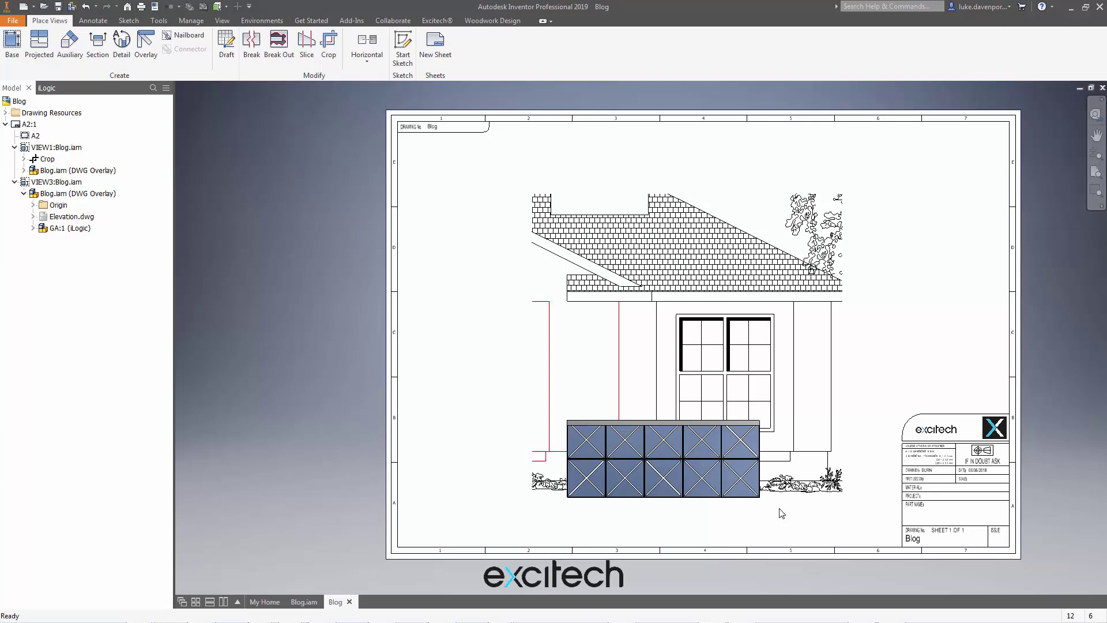
middle_drag(780, 514, 715, 477)
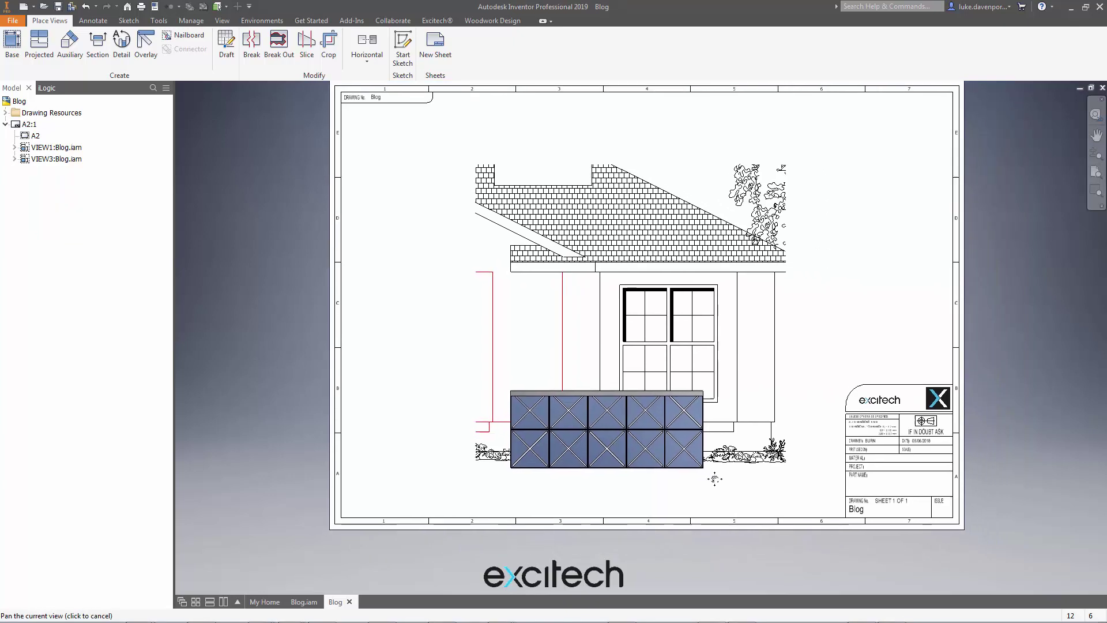
scroll(705, 414, down, 4)
middle_drag(769, 387, 783, 422)
scroll(782, 421, up, 3)
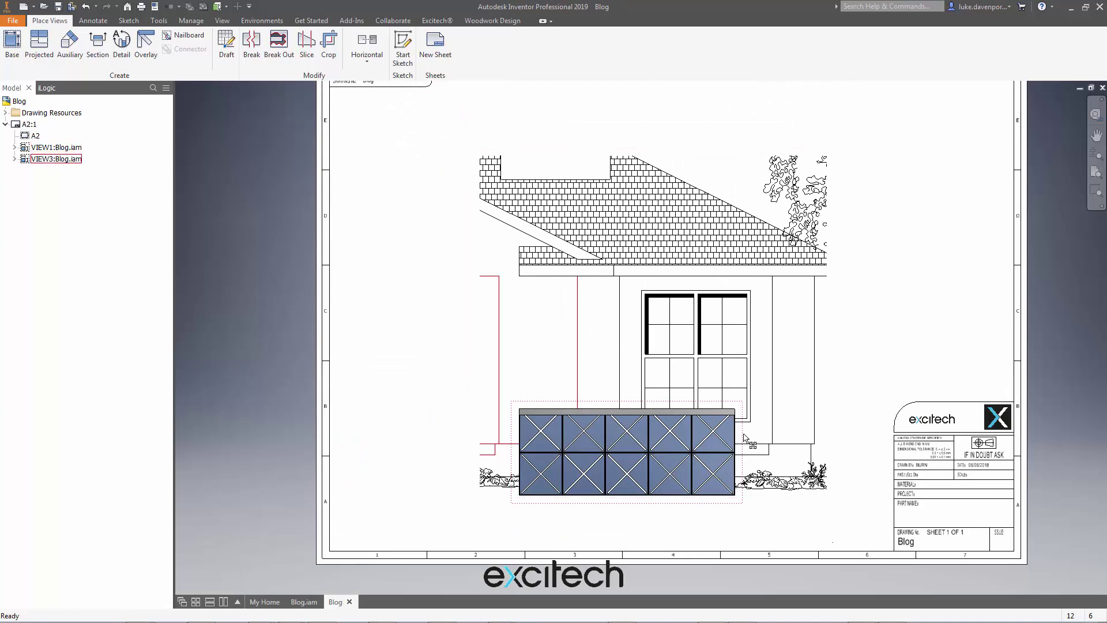
Move the unit view sideways off the cut-out in the elevation and undo the move
drag(745, 432, 546, 455)
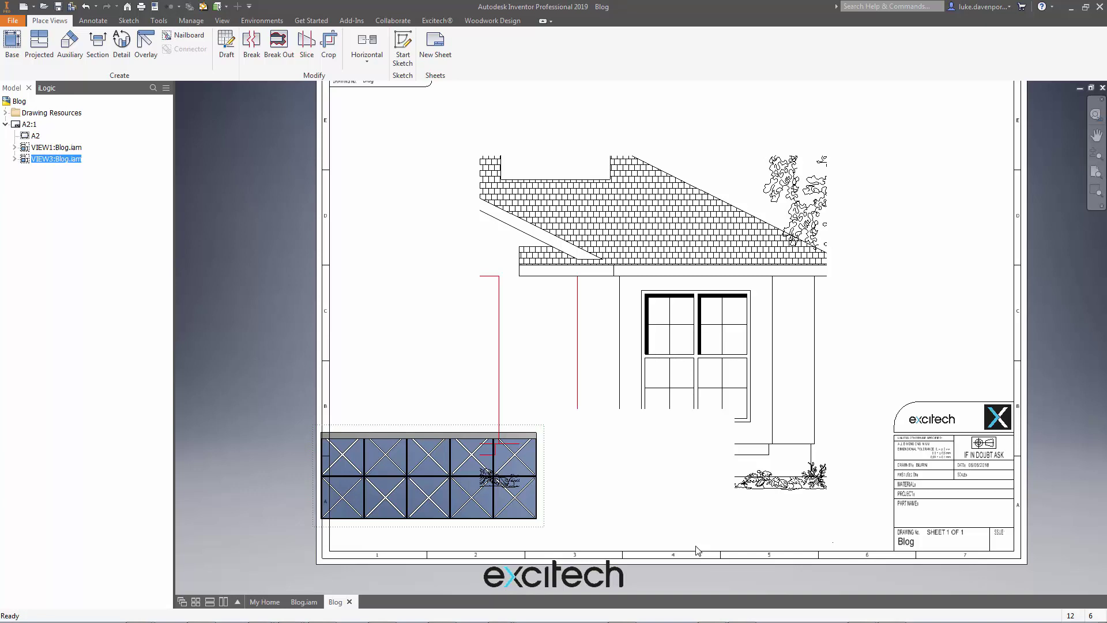
key(ctrl+z)
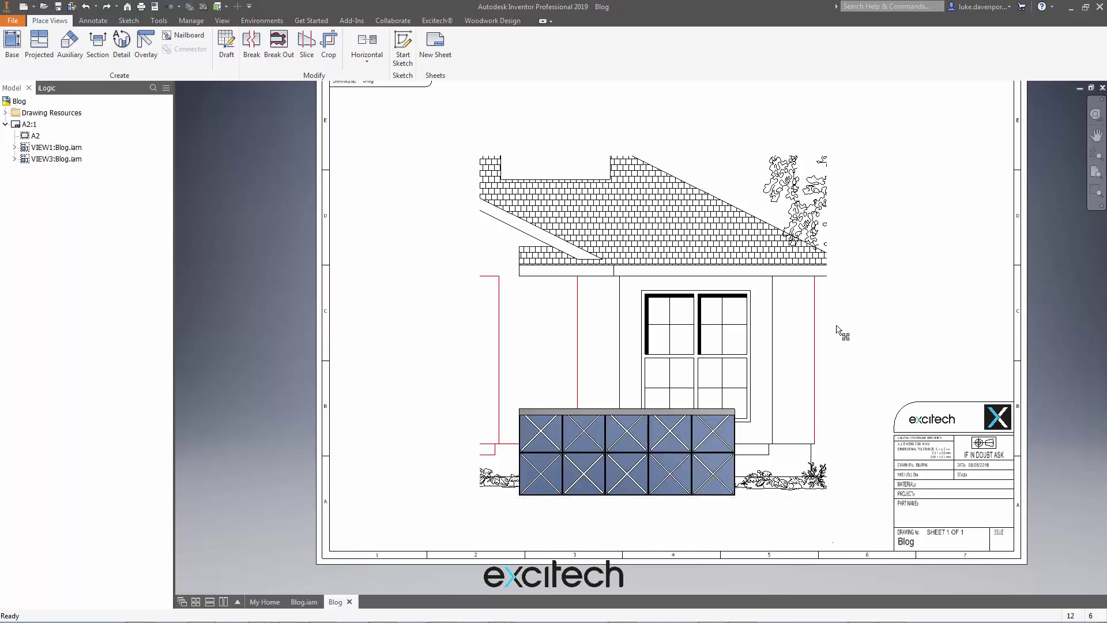
Set the view justification of the unit view, VIEW3, to Fixed
double_click(684, 504)
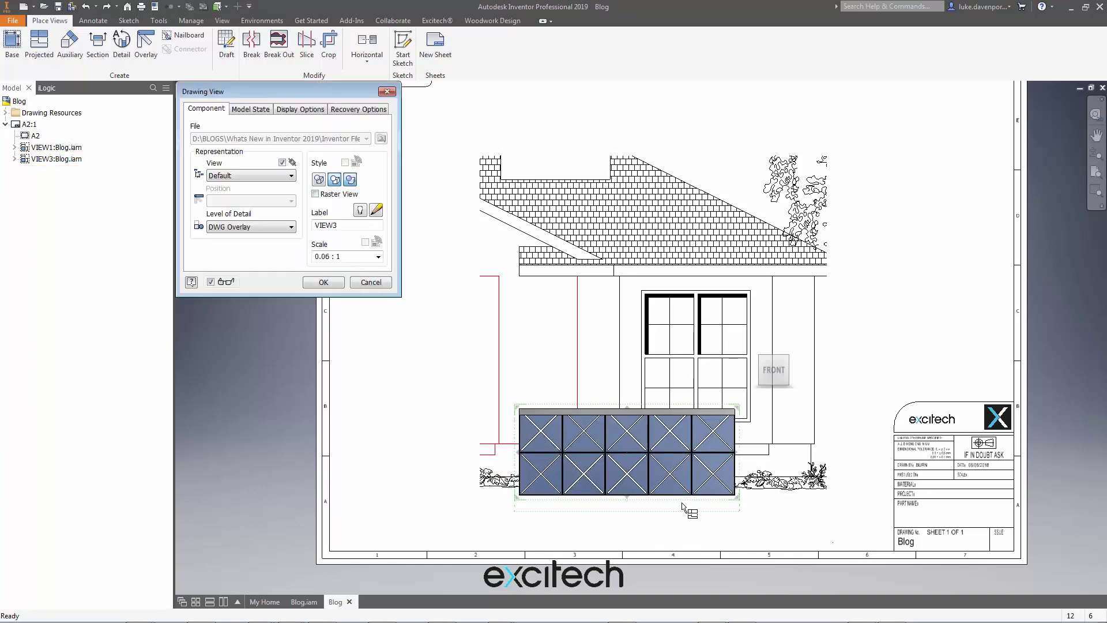
click(298, 111)
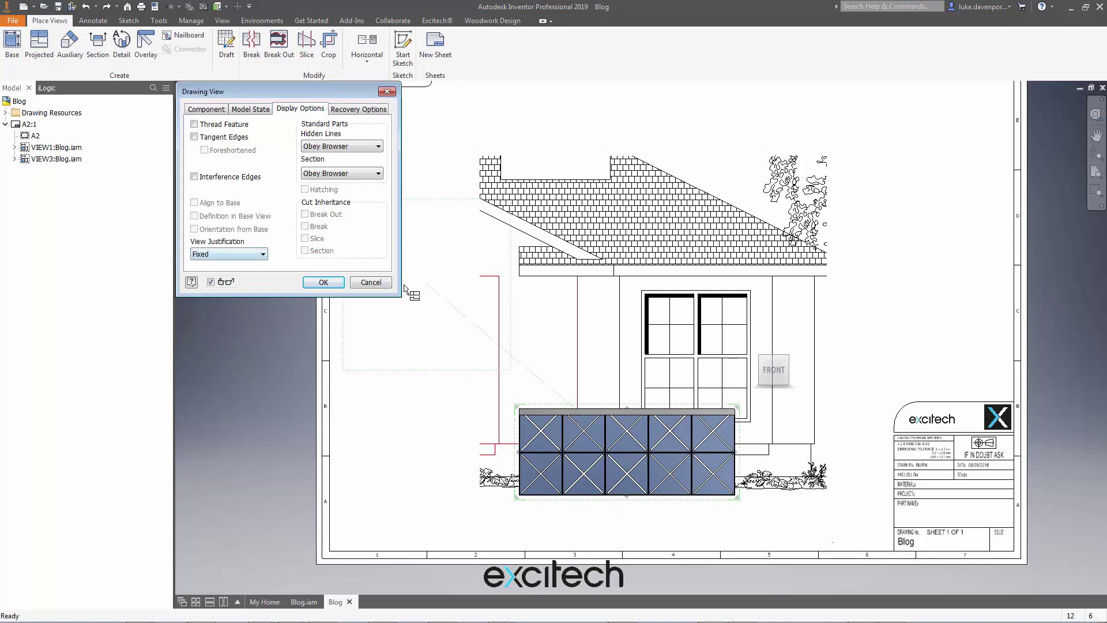
key(Return)
Check the view justification of the cropped elevation view, VIEW1, leaving its settings as they are
double_click(836, 289)
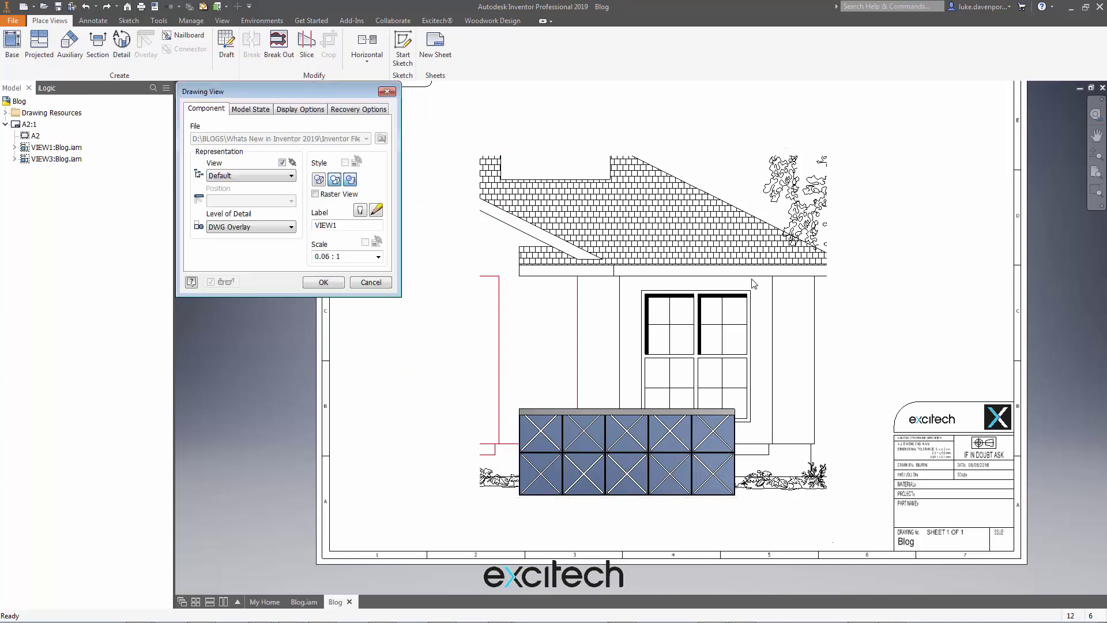
click(306, 109)
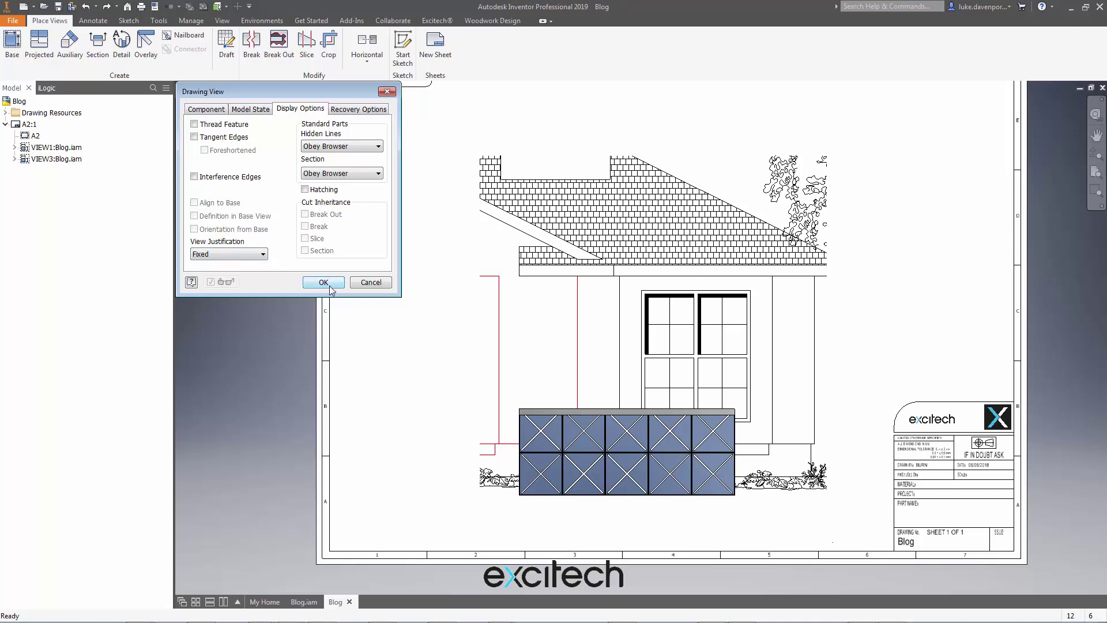
click(365, 283)
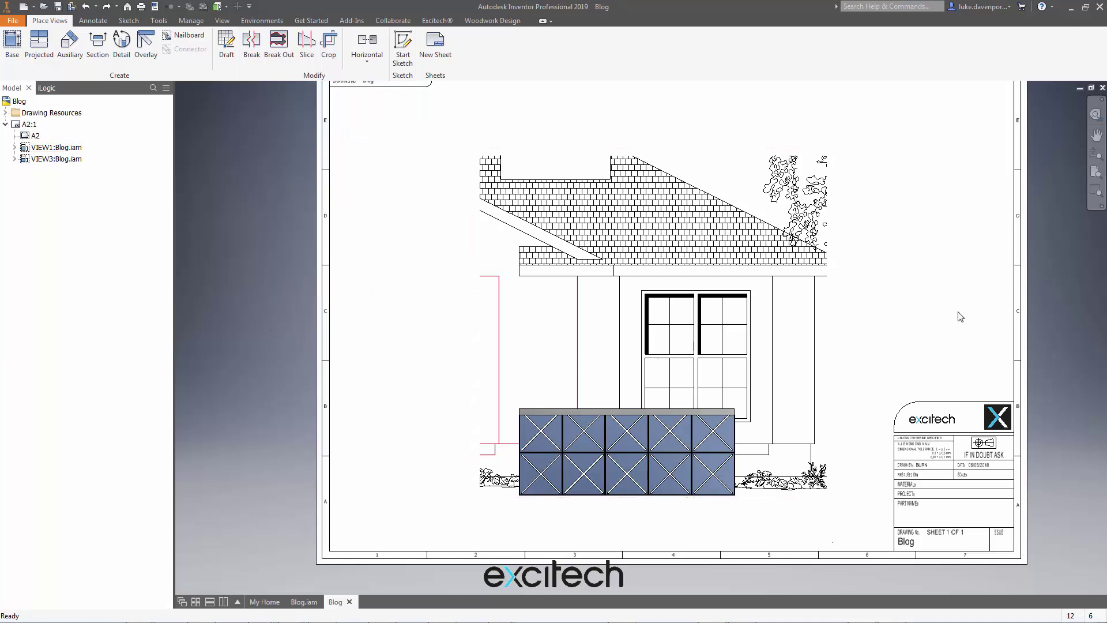
key(Home)
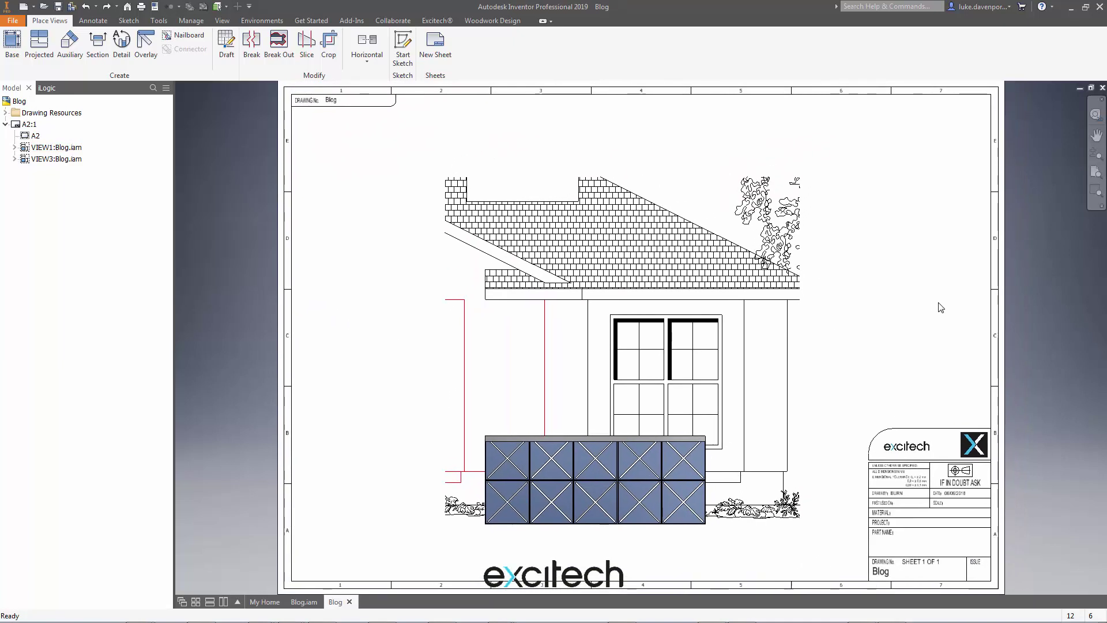